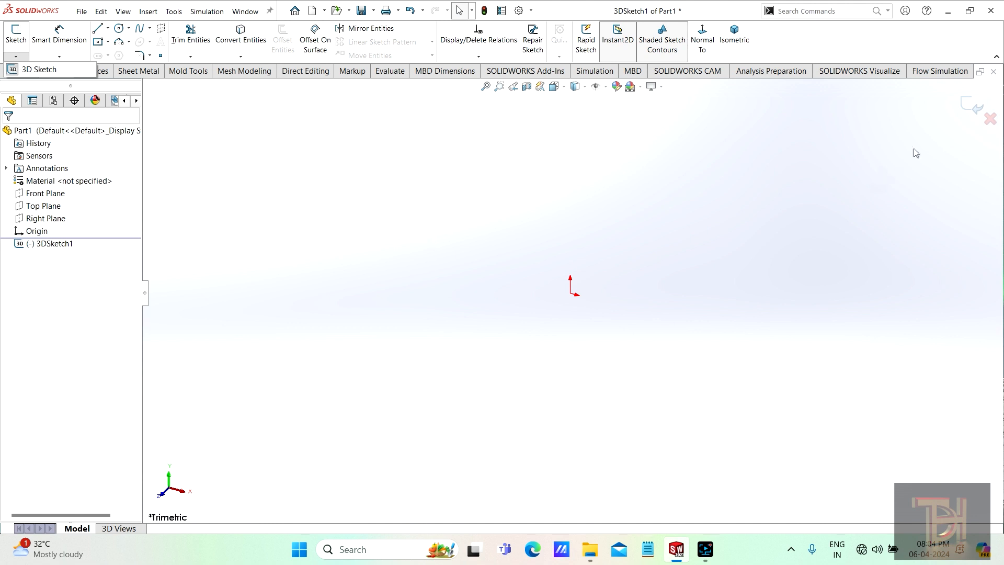
# Discard the open 3D sketch and start a new 3D sketch
pyautogui.click(989, 123)
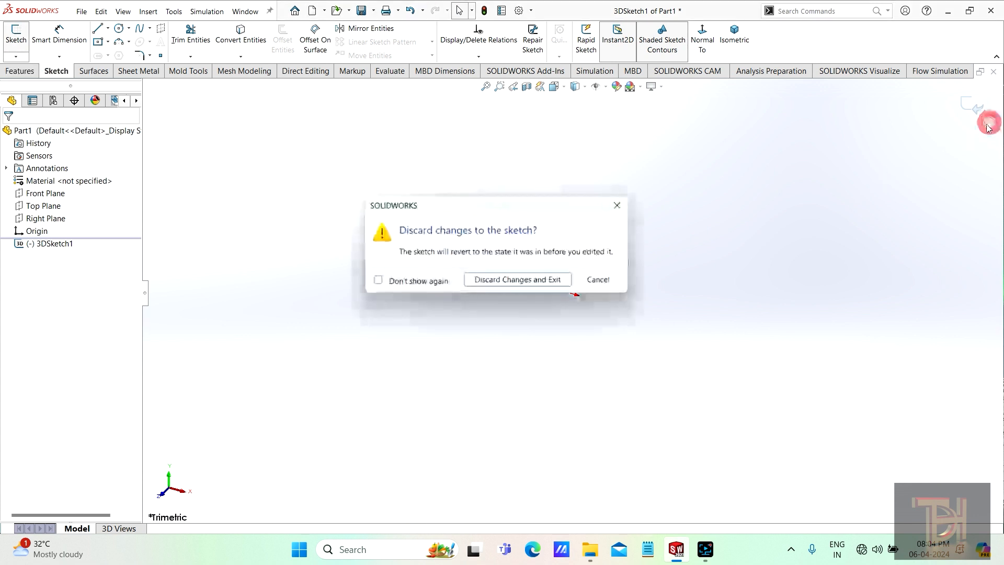
pyautogui.click(530, 283)
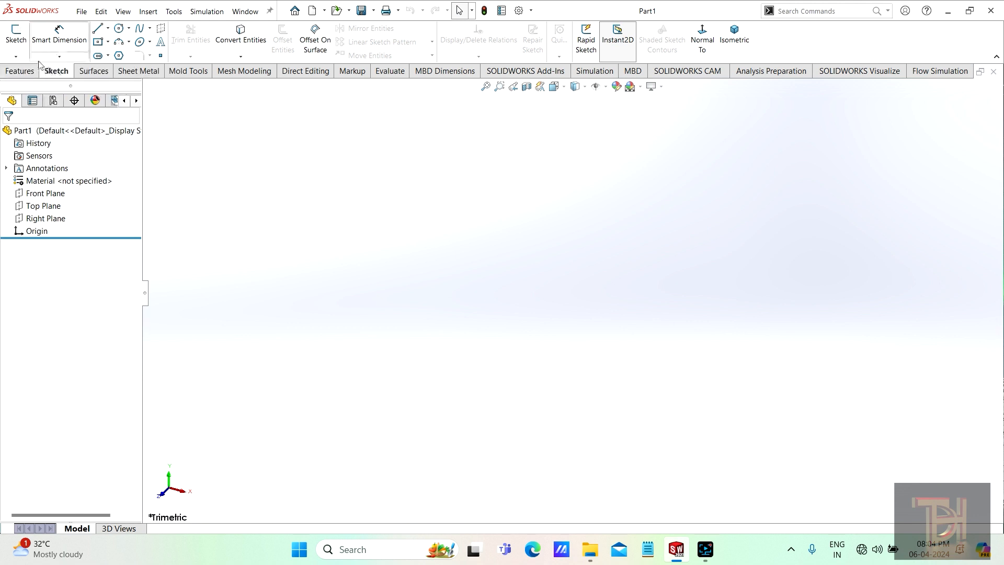
pyautogui.click(17, 57)
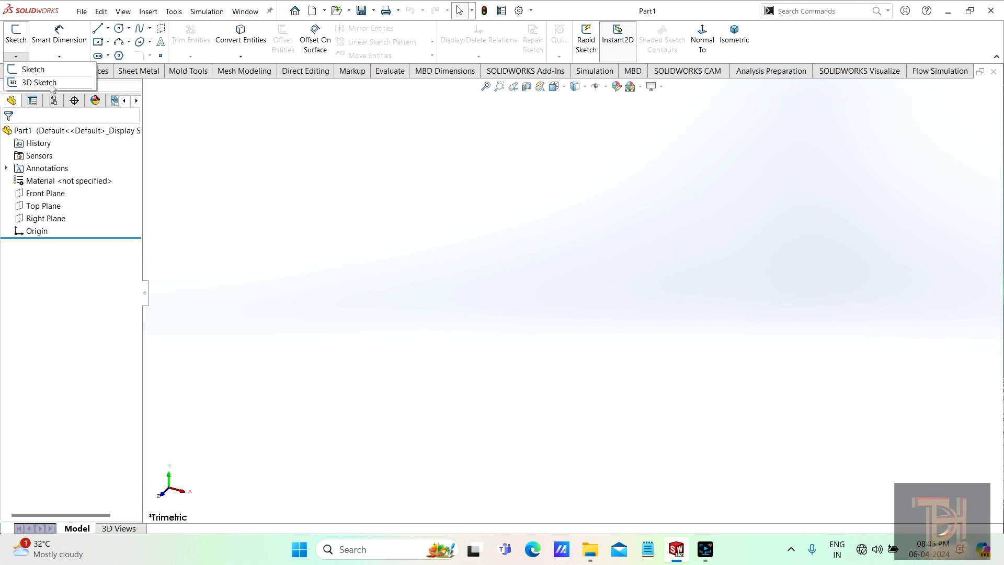
pyautogui.click(23, 83)
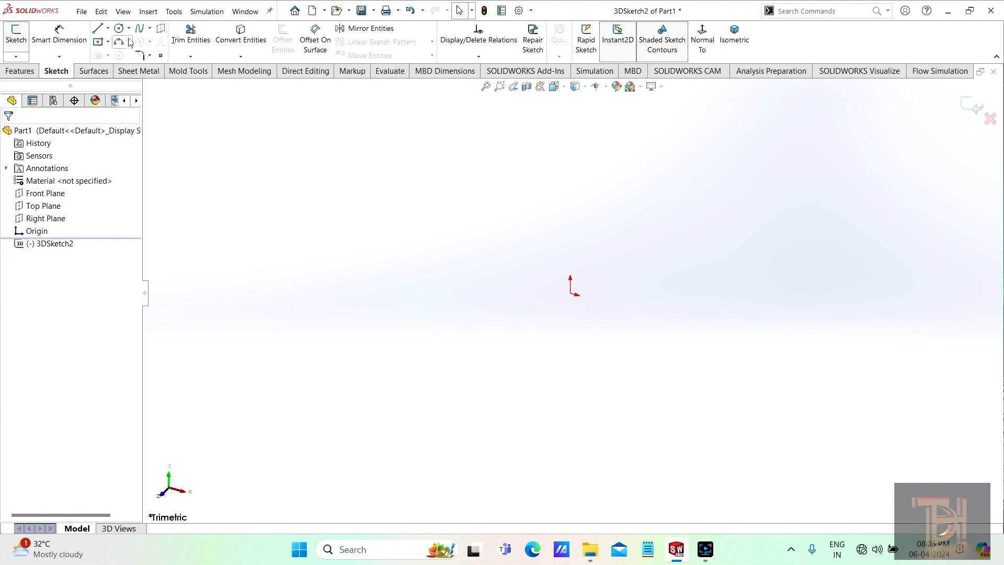
# Sketch three connected lines in the XY plane: one ending at the origin, one rising about 126 from it, and one straight down
pyautogui.click(98, 31)
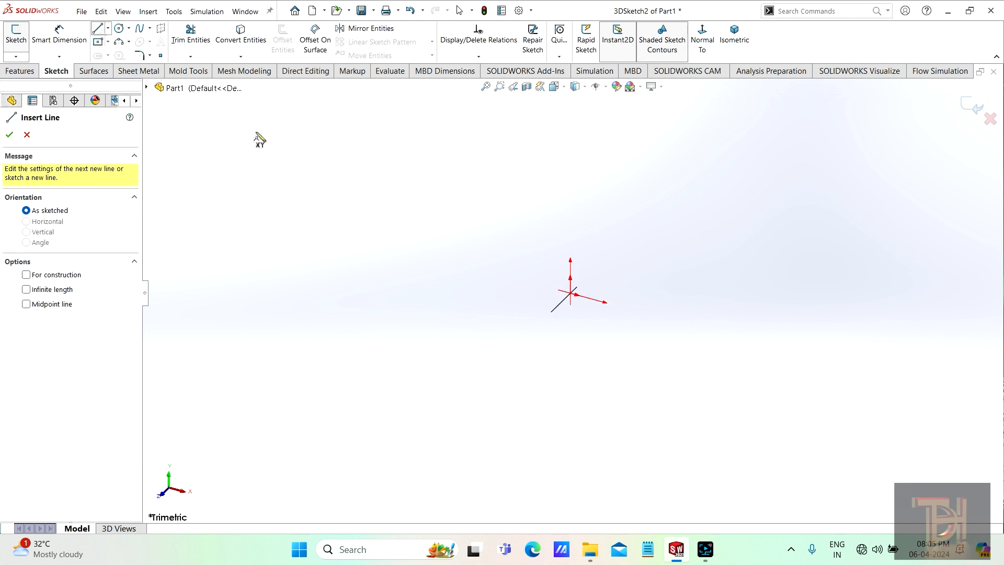
pyautogui.scroll(-1, 640, 294)
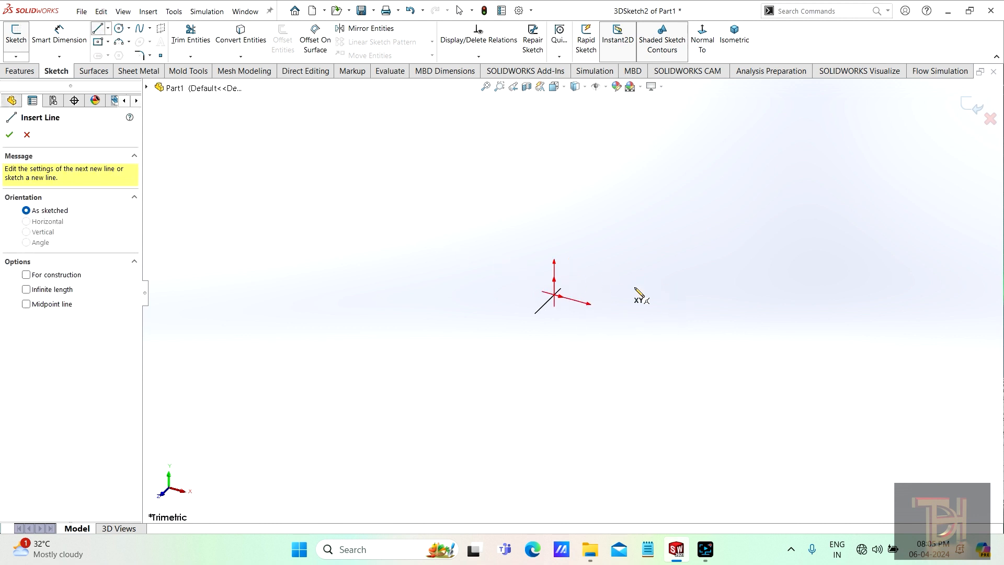
pyautogui.scroll(1, 635, 288)
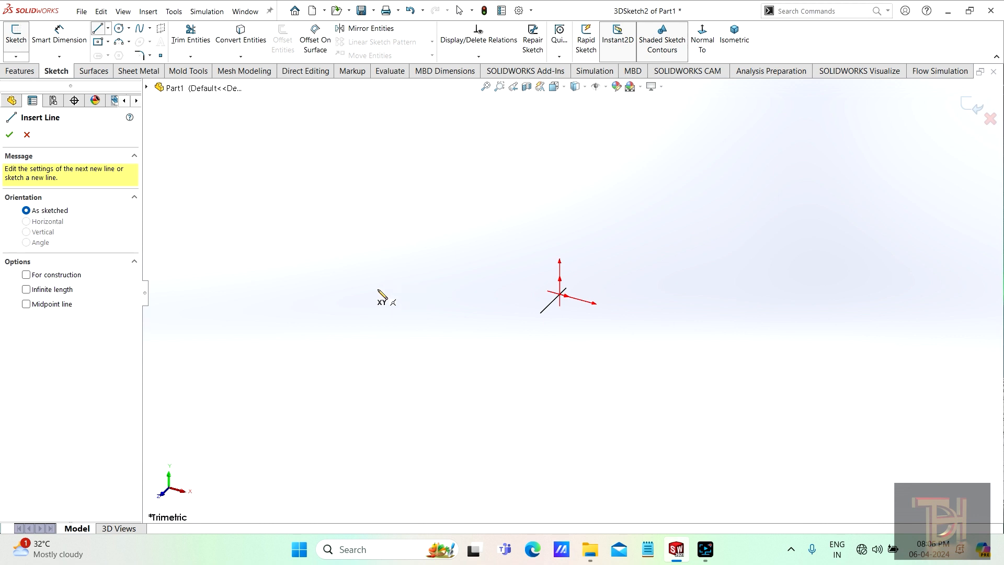
pyautogui.click(379, 288)
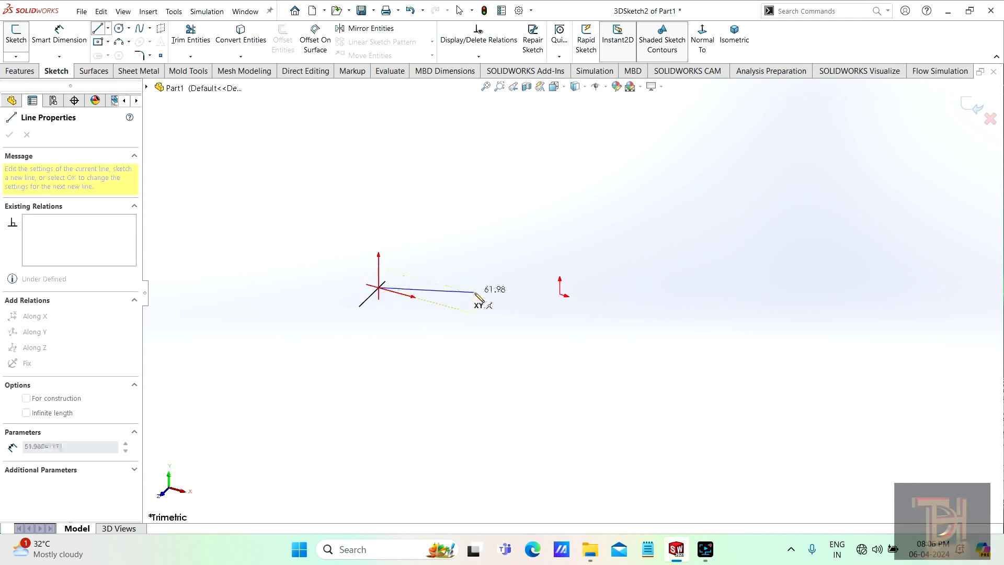
pyautogui.click(560, 294)
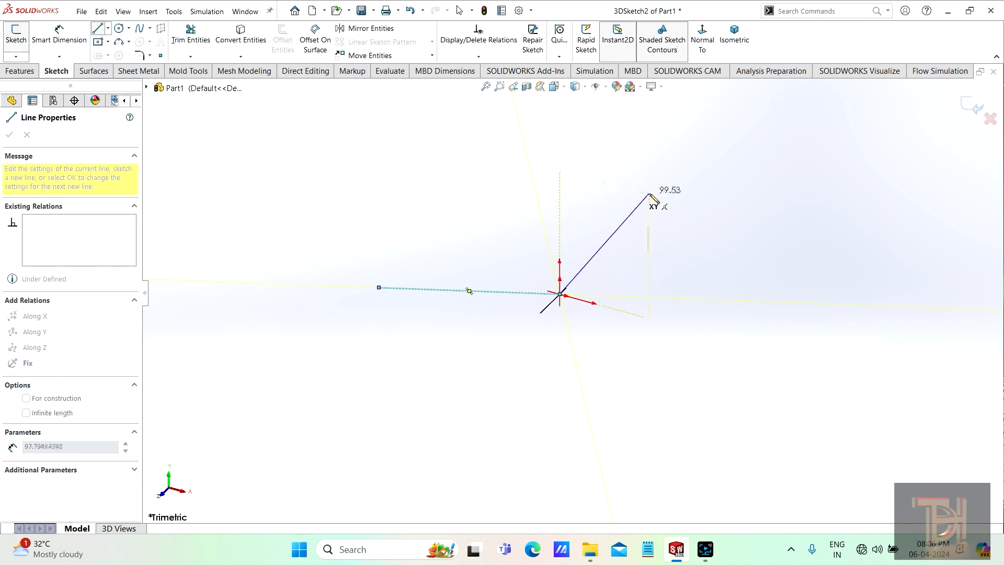
pyautogui.doubleClick(683, 177)
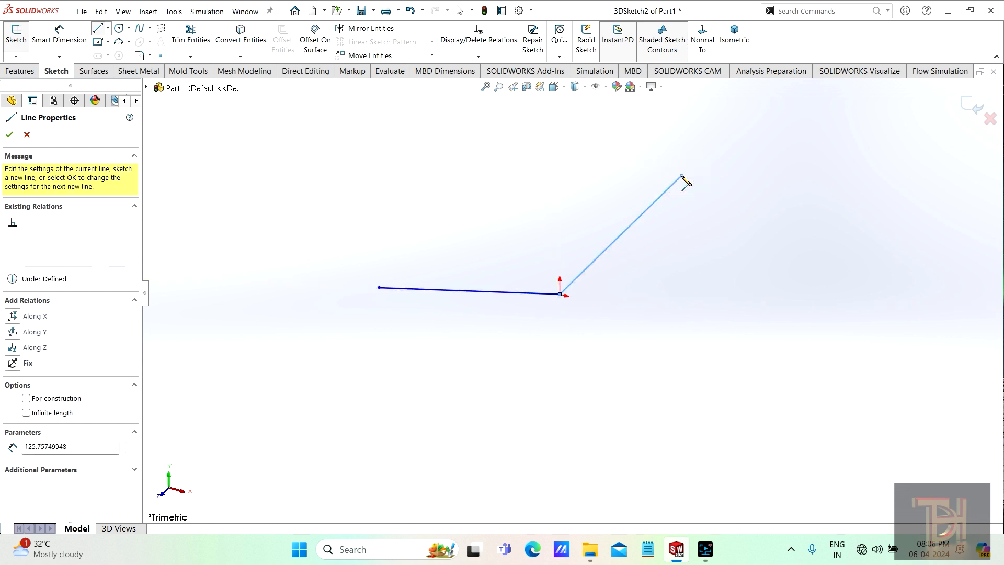
pyautogui.click(682, 176)
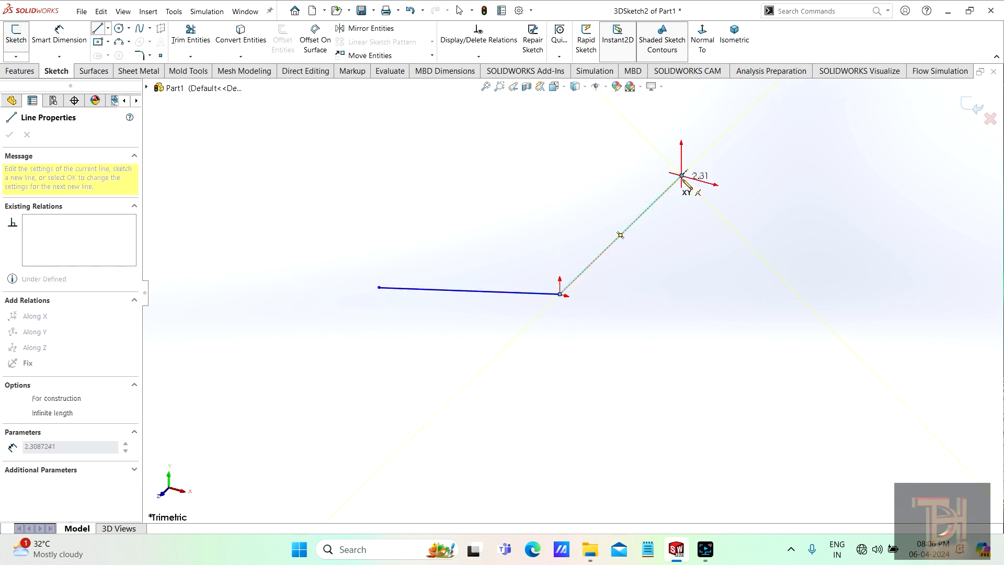
pyautogui.click(682, 272)
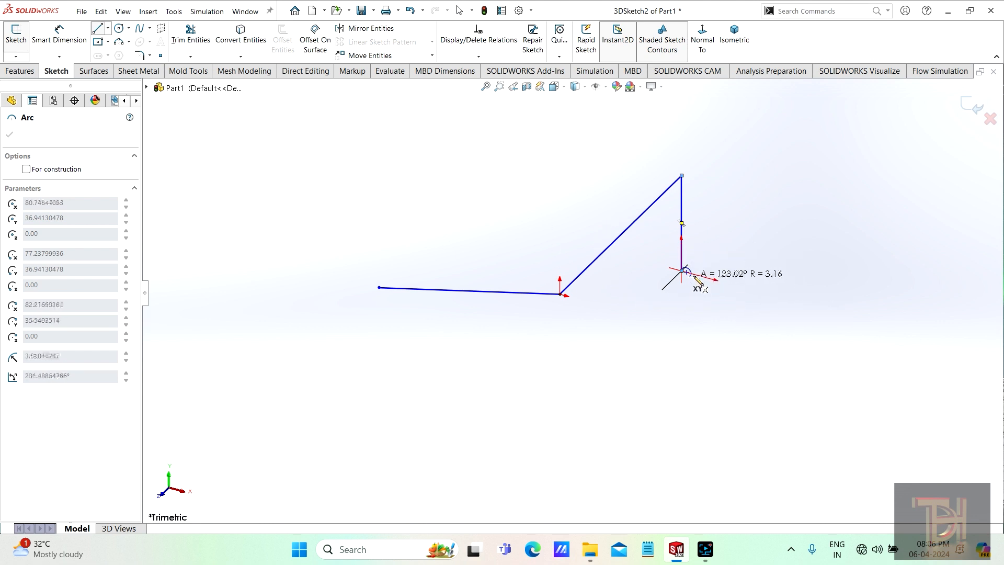
pyautogui.rightClick(743, 241)
pyautogui.click(775, 248)
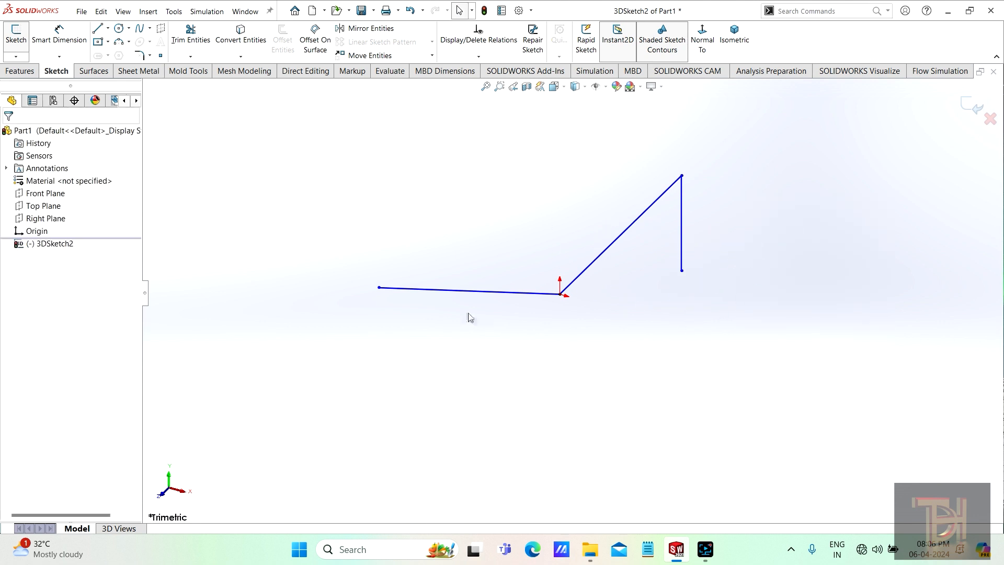
# Switch to the ZX sketch plane and sketch a line about 74 long along Z from the lower end of the vertical line
pyautogui.moveTo(684, 331)
pyautogui.mouseDown(button='middle')
pyautogui.moveTo(645, 375)
pyautogui.moveTo(650, 363)
pyautogui.moveTo(702, 363)
pyautogui.moveTo(694, 386)
pyautogui.moveTo(722, 379)
pyautogui.moveTo(702, 392)
pyautogui.moveTo(701, 366)
pyautogui.moveTo(710, 375)
pyautogui.moveTo(692, 392)
pyautogui.moveTo(664, 340)
pyautogui.mouseUp(button='middle')
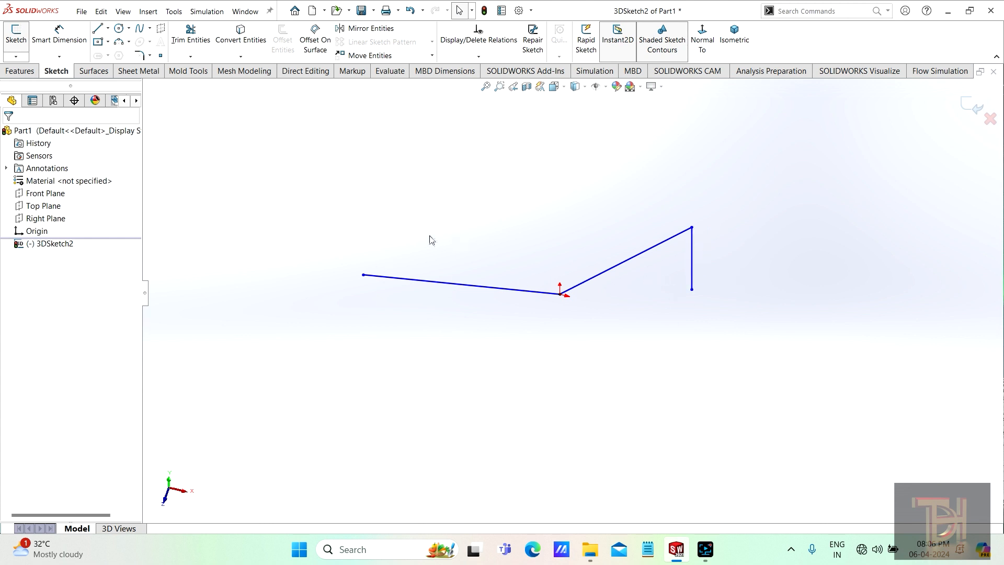
pyautogui.click(97, 29)
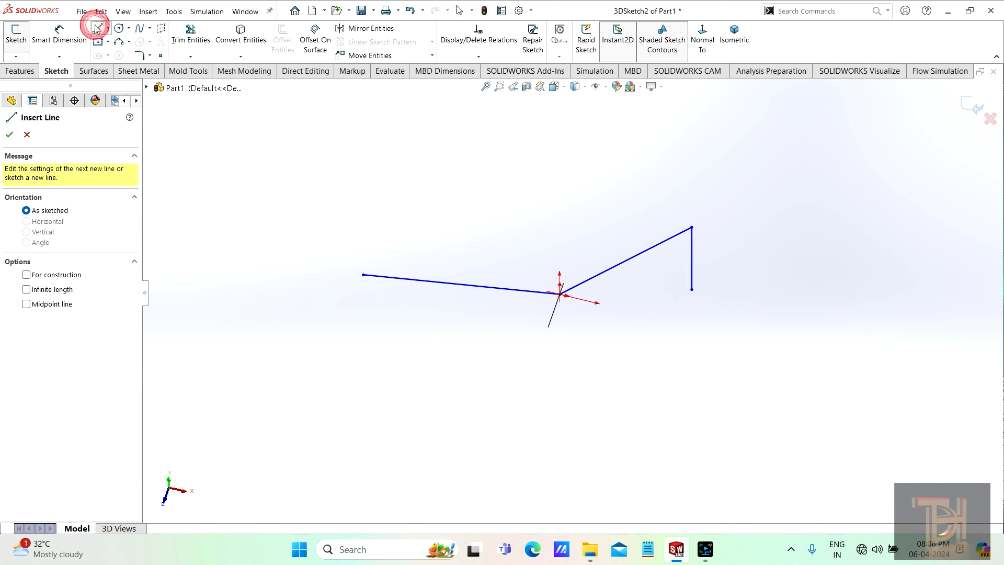
pyautogui.click(692, 289)
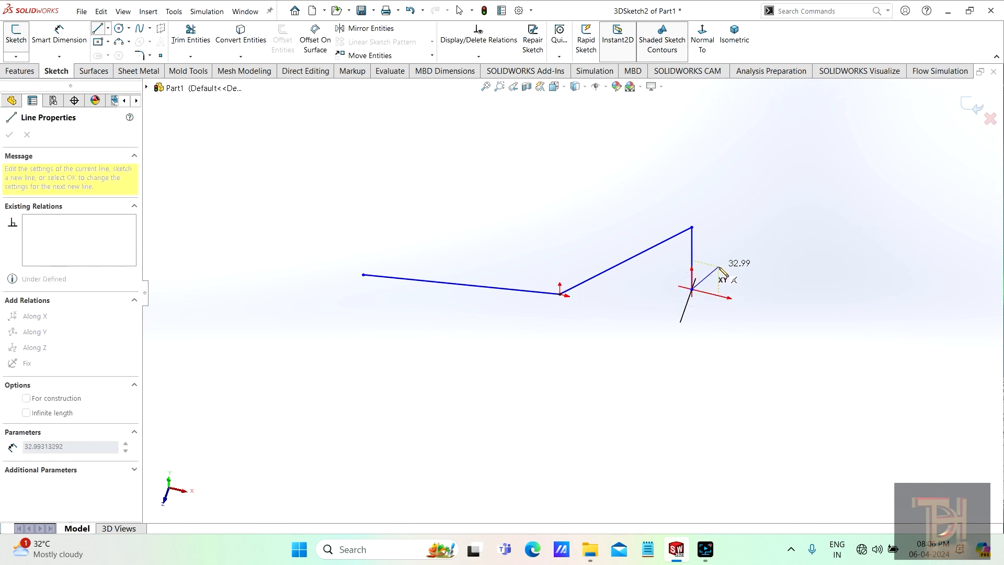
pyautogui.press('Tab')
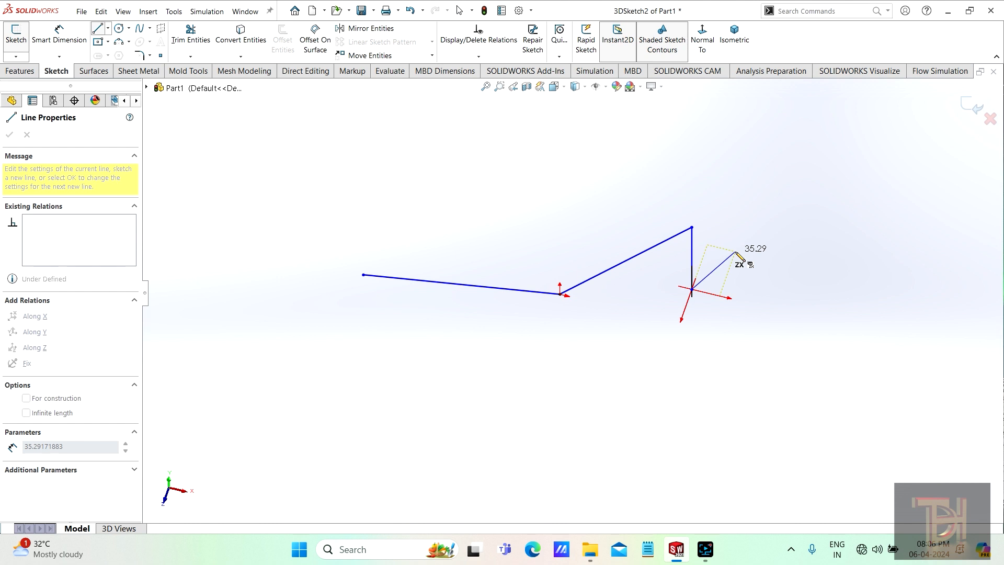
pyautogui.press('Tab')
pyautogui.press('Tab')
pyautogui.press('Tab')
pyautogui.press('Tab')
pyautogui.press('Tab')
pyautogui.press('Tab')
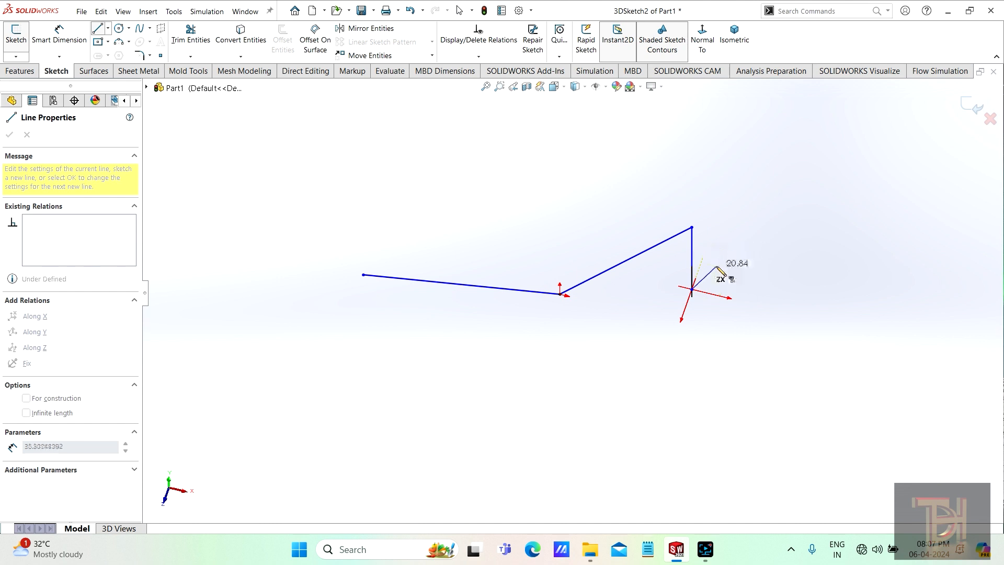
pyautogui.moveTo(725, 267); pyautogui.dragTo(666, 320, button='middle')
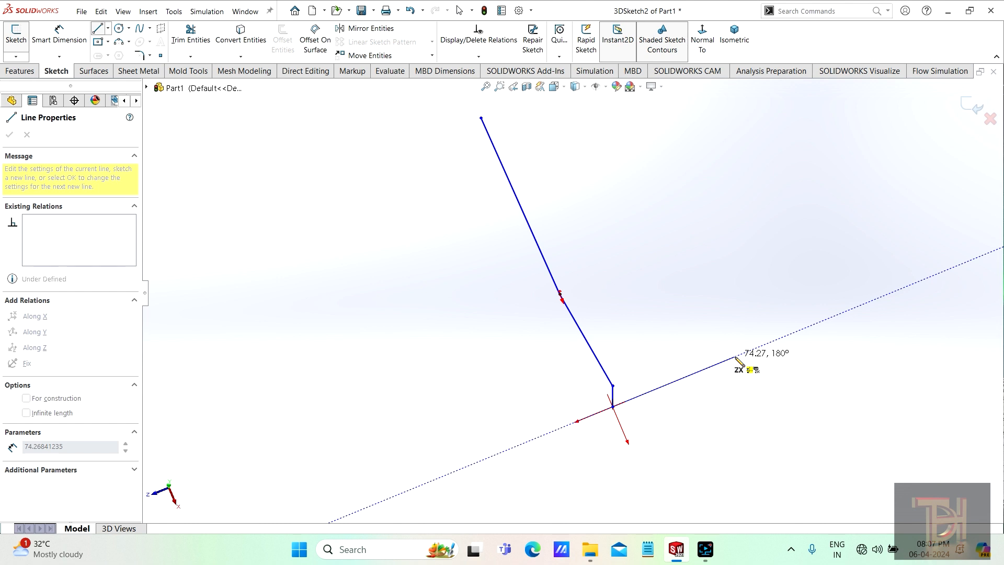
pyautogui.click(736, 358)
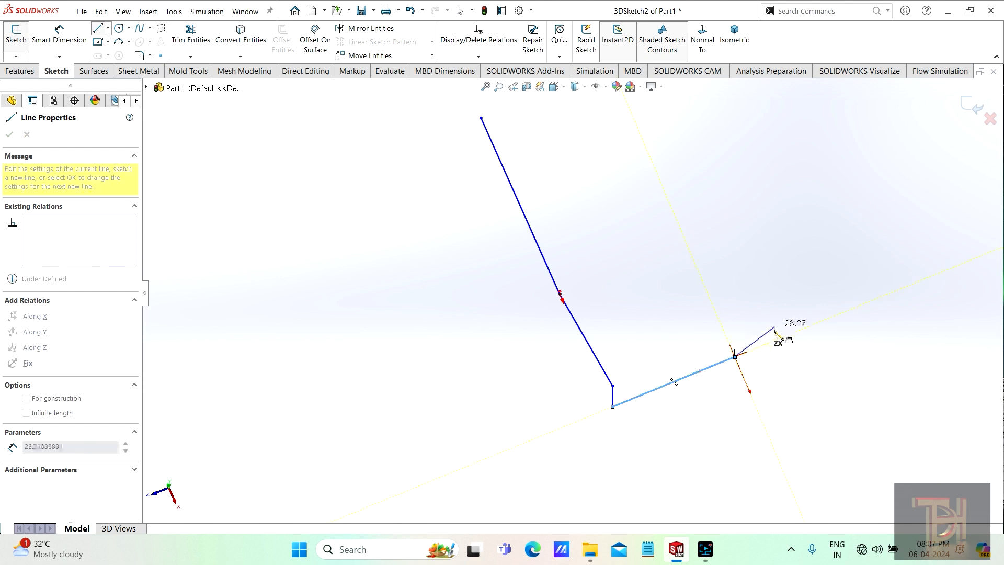
# Switch back to the XY sketch plane and sketch a vertical line upward from the end of the Z-direction line
pyautogui.moveTo(776, 328)
pyautogui.mouseDown(button='middle')
pyautogui.moveTo(740, 204)
pyautogui.moveTo(760, 204)
pyautogui.moveTo(747, 231)
pyautogui.moveTo(783, 228)
pyautogui.moveTo(755, 220)
pyautogui.moveTo(767, 228)
pyautogui.mouseUp(button='middle')
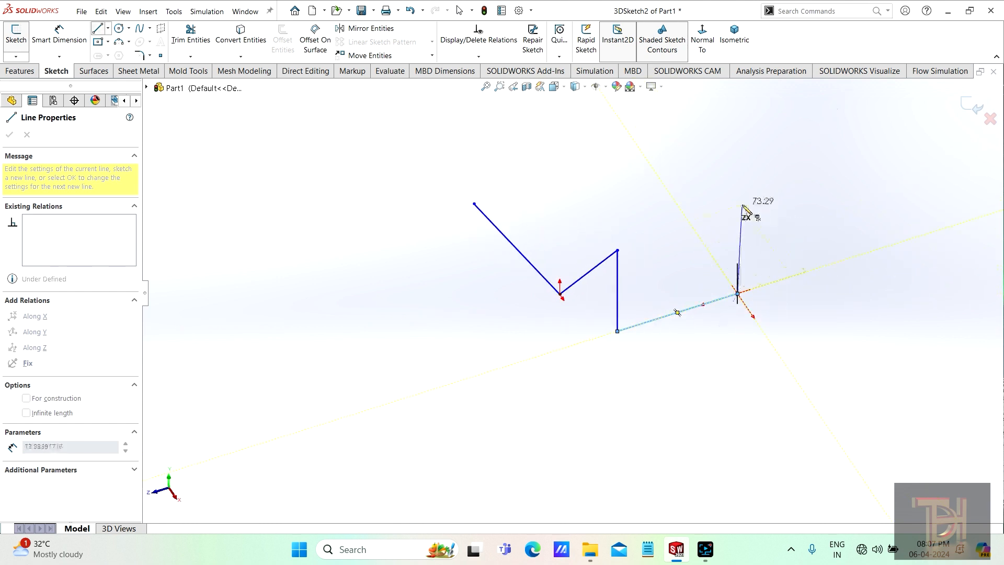
pyautogui.moveTo(731, 193)
pyautogui.mouseDown(button='middle')
pyautogui.moveTo(788, 166)
pyautogui.moveTo(762, 197)
pyautogui.moveTo(780, 193)
pyautogui.moveTo(764, 194)
pyautogui.mouseUp(button='middle')
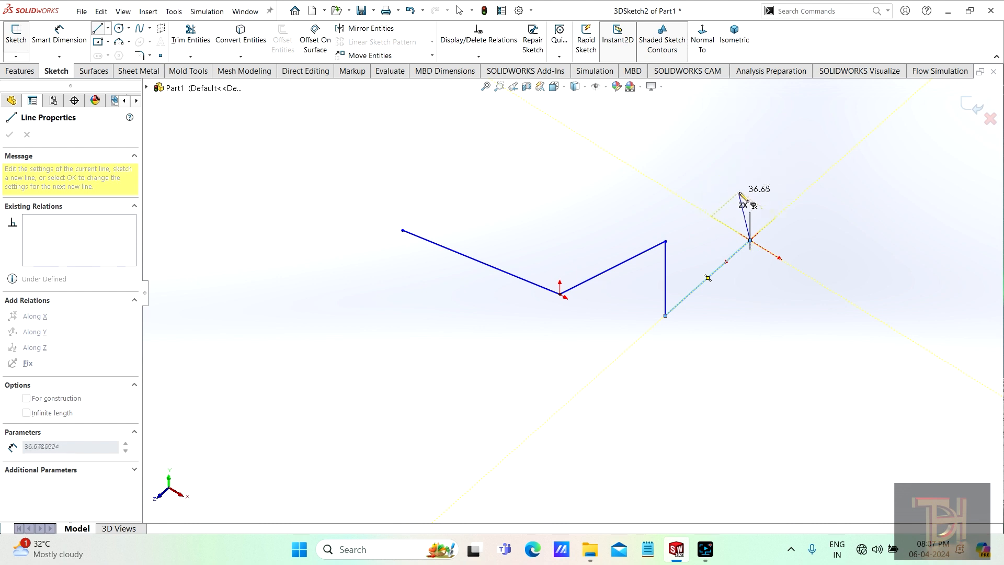
pyautogui.press('Tab')
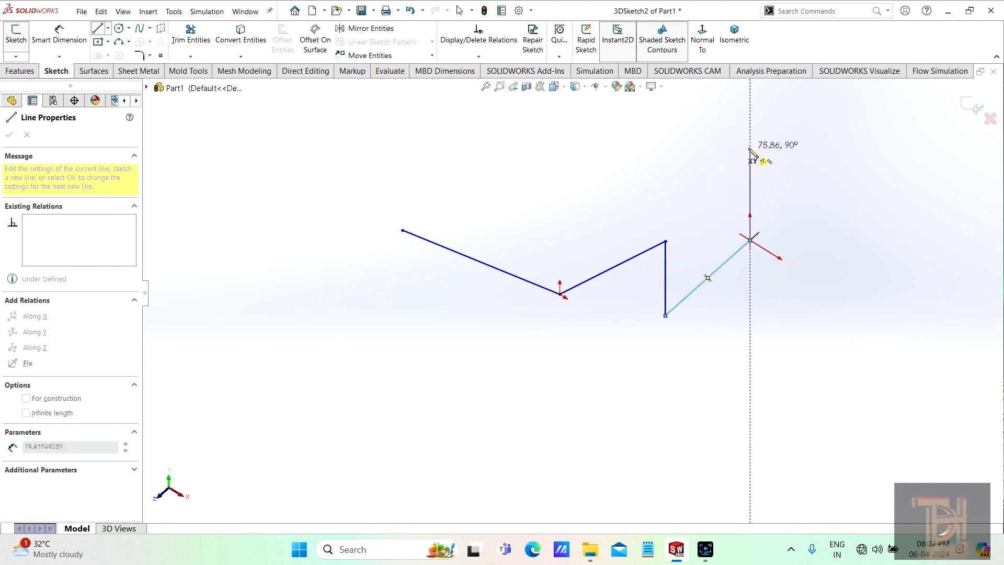
pyautogui.click(750, 136)
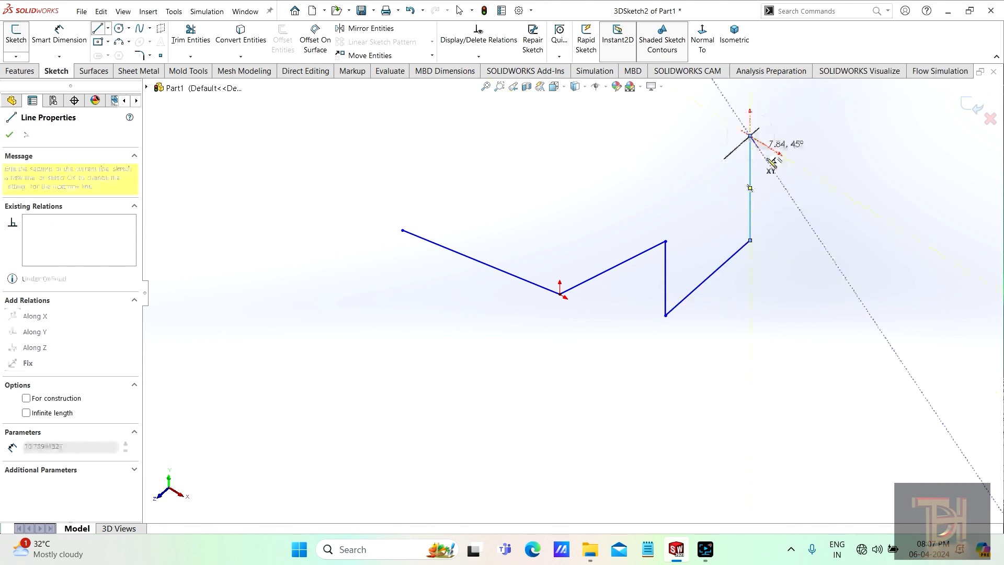
# Sketch a sloped line from the vertical line's upper end, roughly parallel to the first sloped line, and nudge its free end slightly toward the origin
pyautogui.moveTo(773, 198)
pyautogui.mouseDown(button='middle')
pyautogui.moveTo(713, 253)
pyautogui.moveTo(659, 235)
pyautogui.moveTo(612, 142)
pyautogui.mouseUp(button='middle')
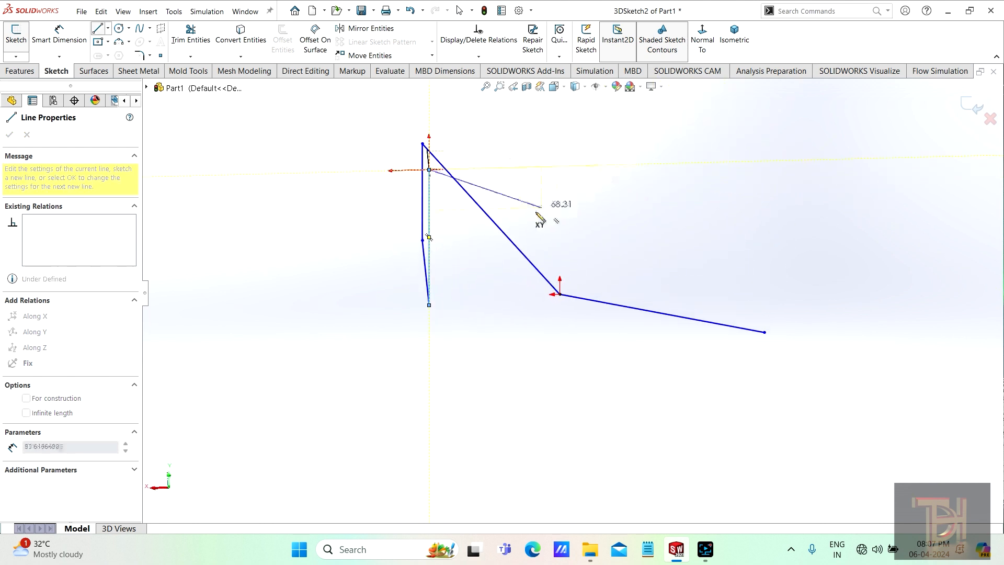
pyautogui.click(553, 314)
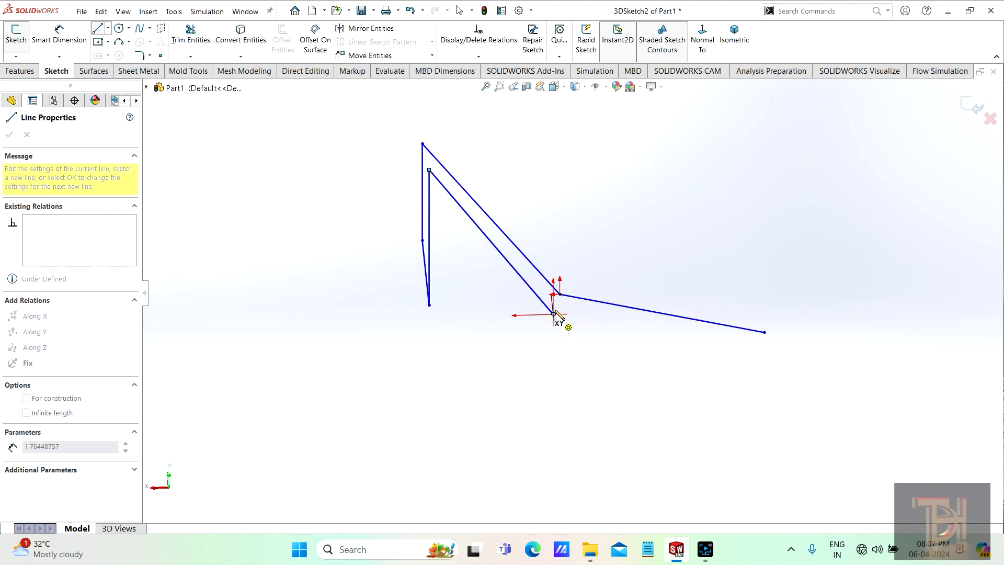
pyautogui.rightClick(582, 327)
pyautogui.click(605, 329)
pyautogui.moveTo(605, 330); pyautogui.dragTo(539, 360, button='middle')
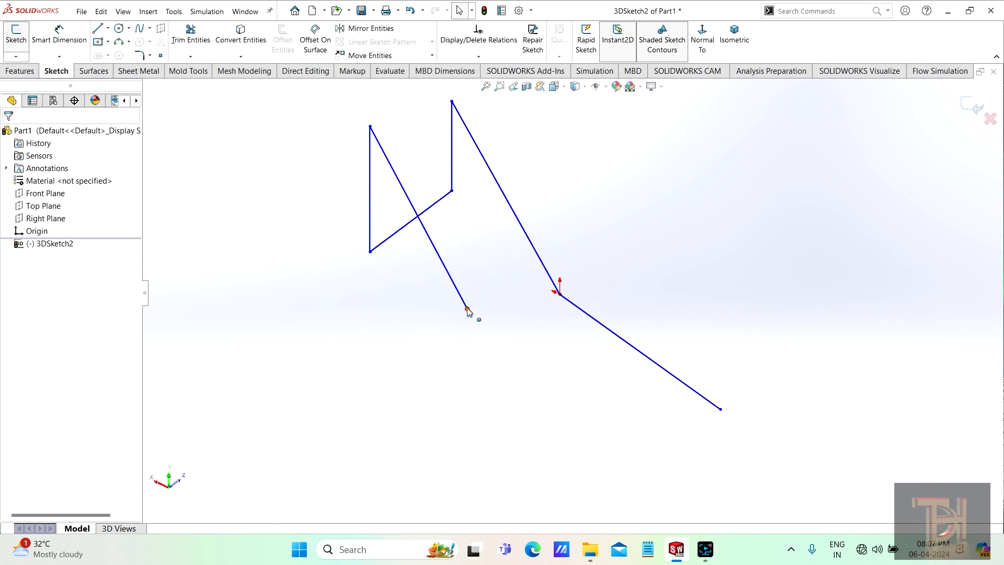
pyautogui.moveTo(467, 309)
pyautogui.mouseDown()
pyautogui.moveTo(550, 298)
pyautogui.moveTo(511, 316)
pyautogui.moveTo(473, 310)
pyautogui.mouseUp()
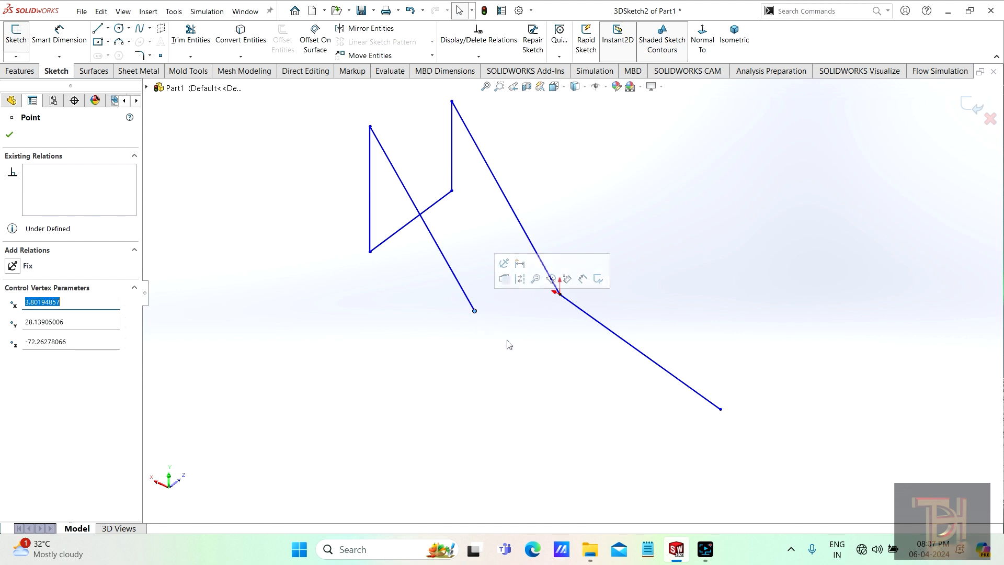
# Sketch a line about 129 long from the second sloped line's free end and a closing line about 77 long to the first line's start point
pyautogui.moveTo(509, 343)
pyautogui.mouseDown(button='middle')
pyautogui.moveTo(539, 345)
pyautogui.moveTo(536, 279)
pyautogui.mouseUp(button='middle')
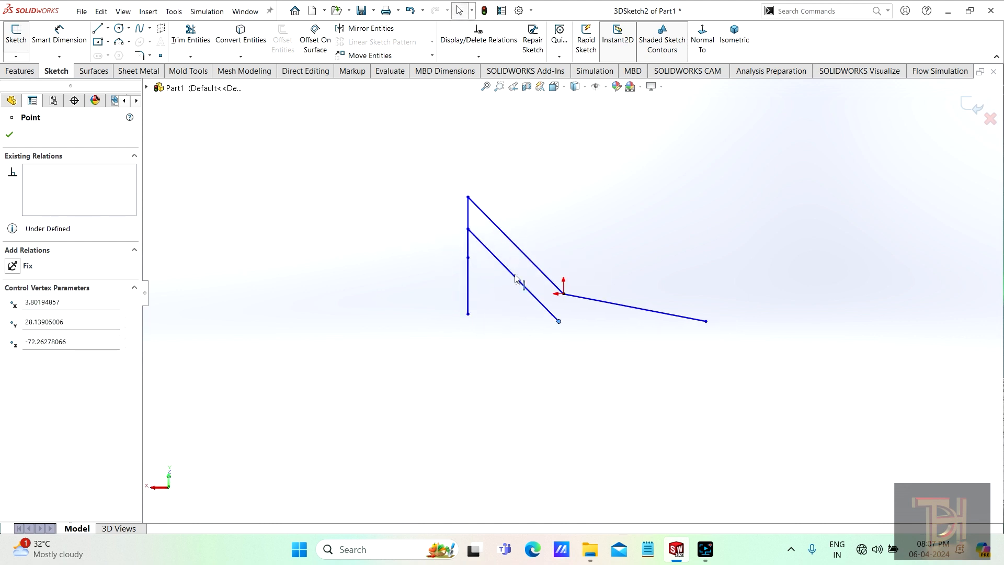
pyautogui.moveTo(591, 340); pyautogui.dragTo(489, 304, button='middle')
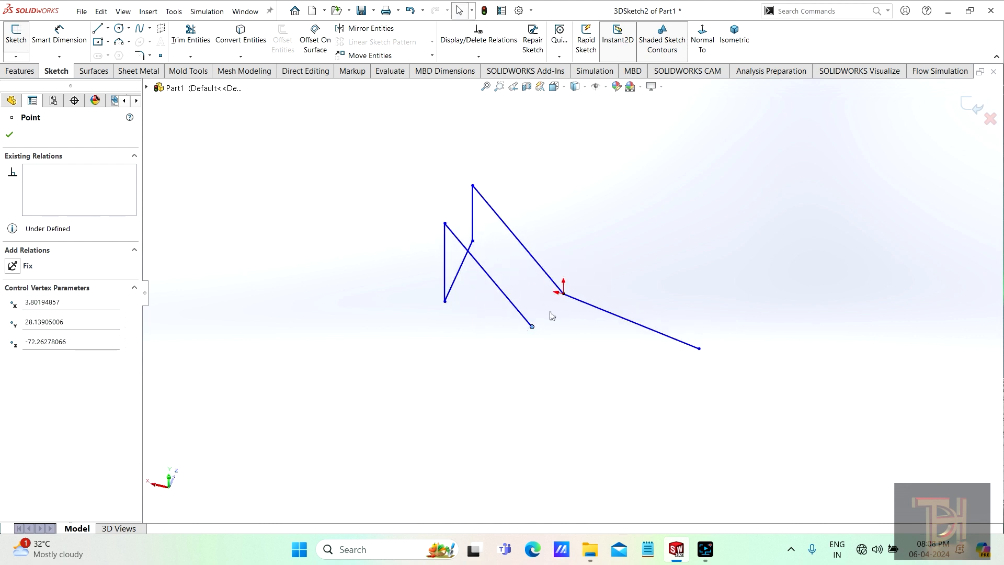
pyautogui.moveTo(562, 361)
pyautogui.mouseDown(button='middle')
pyautogui.moveTo(582, 350)
pyautogui.moveTo(581, 333)
pyautogui.mouseUp(button='middle')
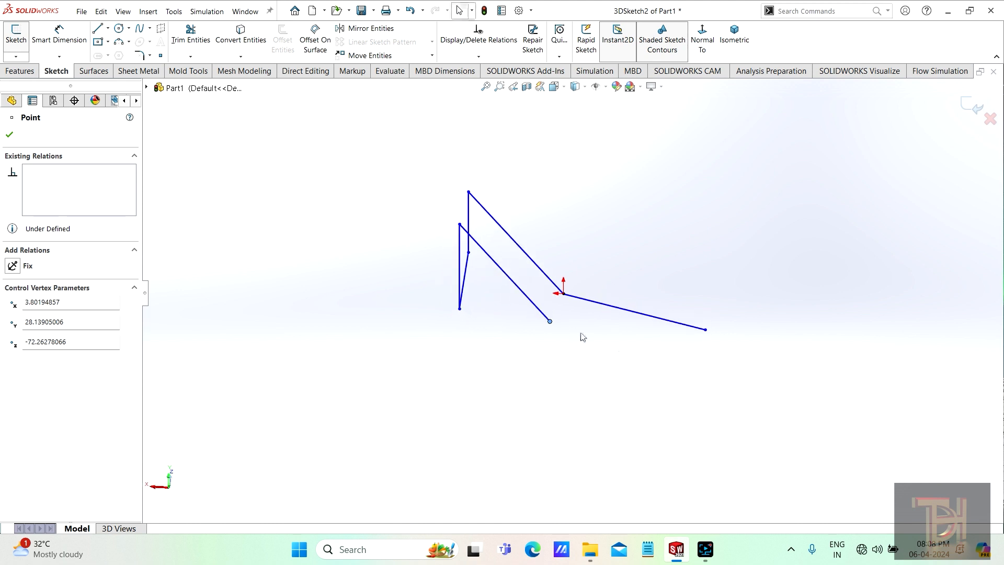
pyautogui.click(97, 29)
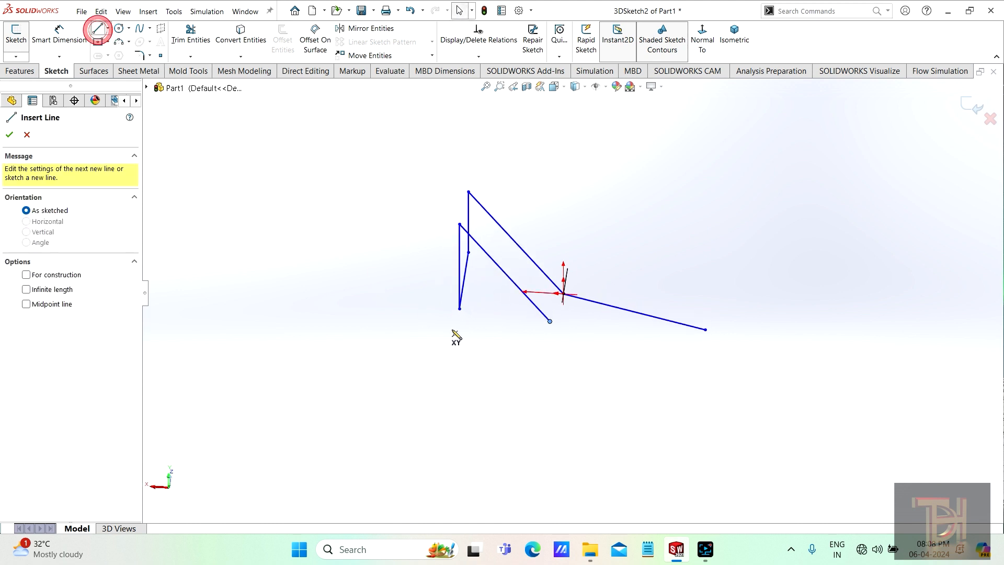
pyautogui.click(550, 321)
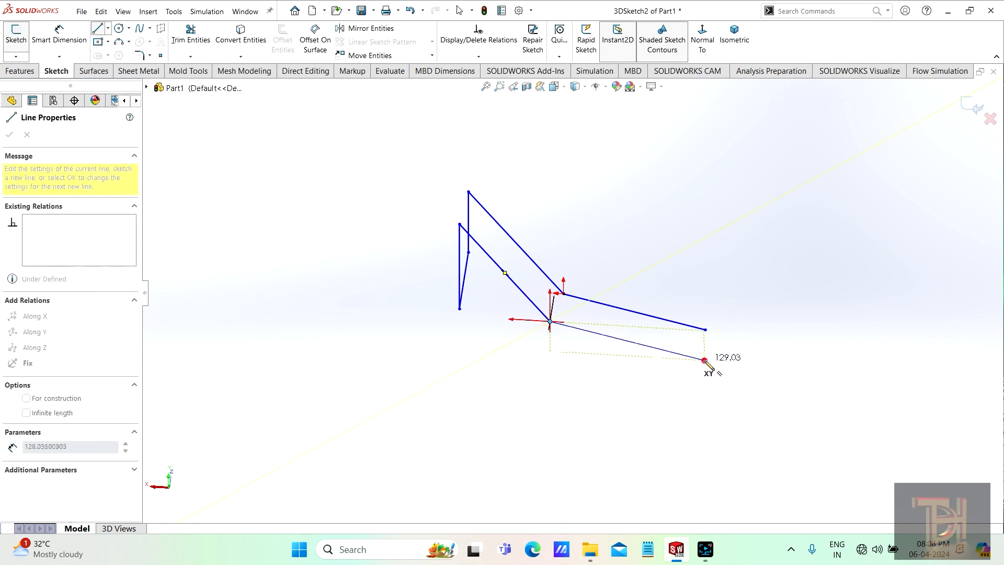
pyautogui.moveTo(705, 360)
pyautogui.mouseDown(button='middle')
pyautogui.moveTo(696, 375)
pyautogui.moveTo(652, 387)
pyautogui.mouseUp(button='middle')
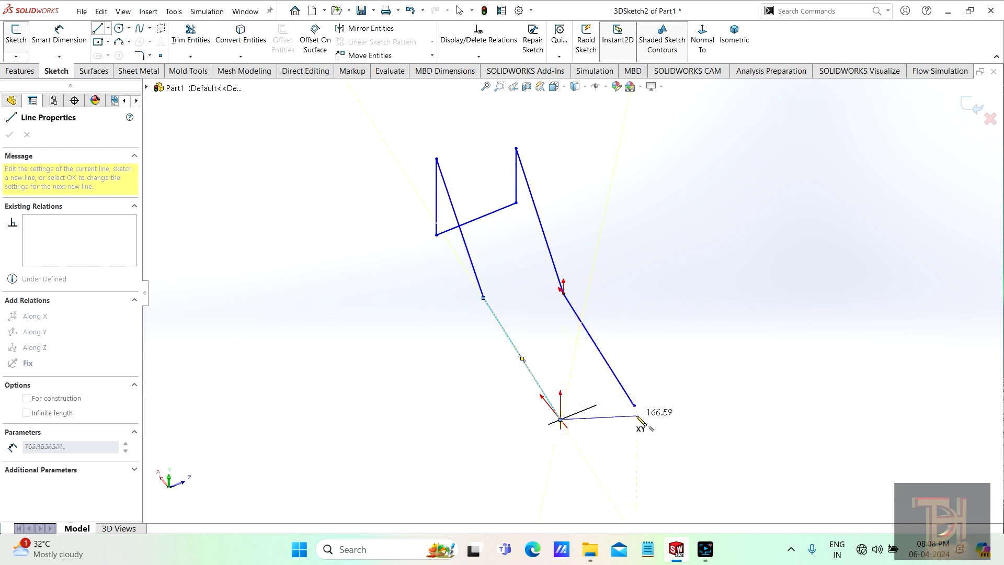
pyautogui.click(634, 406)
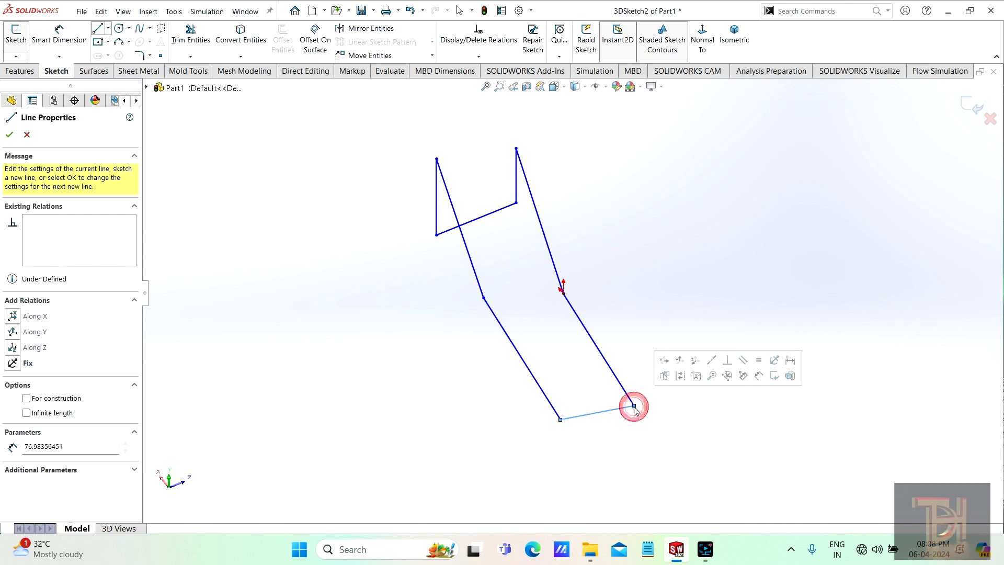
# Finish the line chain and make the two vertical lines parallel and equal in length
pyautogui.moveTo(636, 404)
pyautogui.mouseDown(button='middle')
pyautogui.moveTo(680, 334)
pyautogui.moveTo(604, 299)
pyautogui.moveTo(632, 280)
pyautogui.moveTo(649, 342)
pyautogui.mouseUp(button='middle')
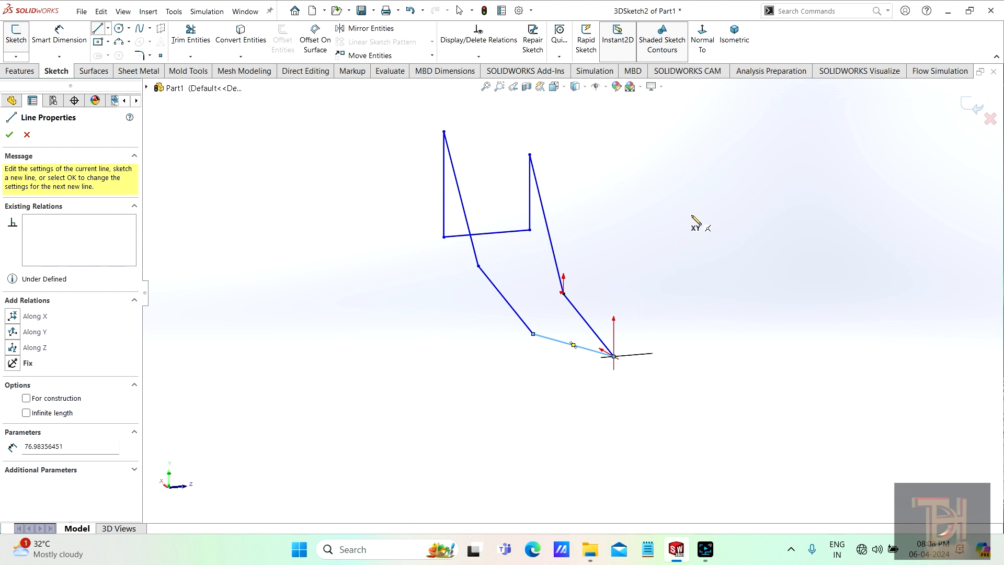
pyautogui.rightClick(690, 218)
pyautogui.click(731, 228)
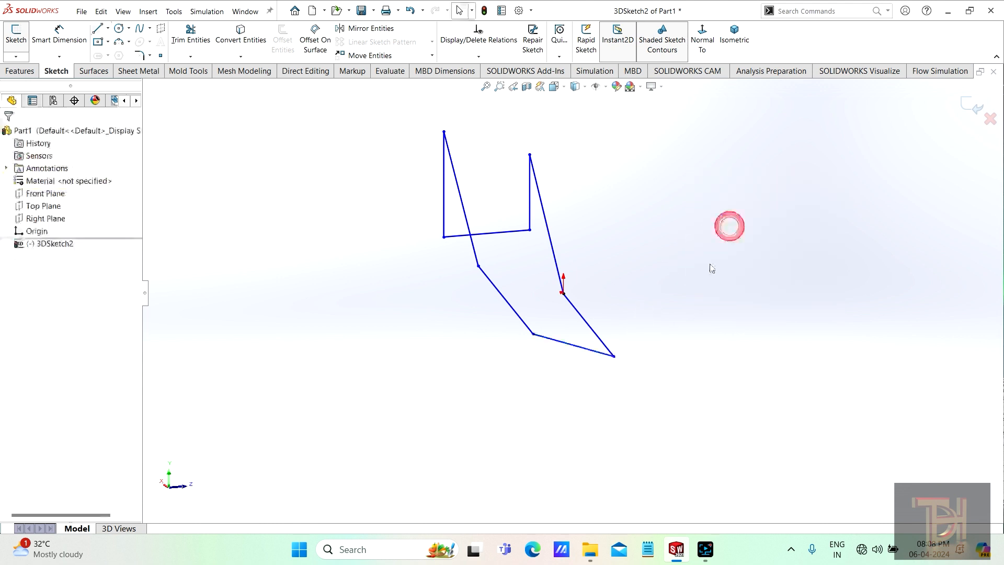
pyautogui.moveTo(710, 269)
pyautogui.mouseDown(button='middle')
pyautogui.moveTo(672, 309)
pyautogui.moveTo(679, 354)
pyautogui.moveTo(577, 289)
pyautogui.moveTo(636, 284)
pyautogui.moveTo(679, 307)
pyautogui.moveTo(695, 361)
pyautogui.moveTo(677, 309)
pyautogui.moveTo(699, 336)
pyautogui.moveTo(677, 334)
pyautogui.moveTo(654, 313)
pyautogui.mouseUp(button='middle')
pyautogui.scroll(-3, 549, 213)
pyautogui.moveTo(648, 269); pyautogui.dragTo(576, 246, button='middle')
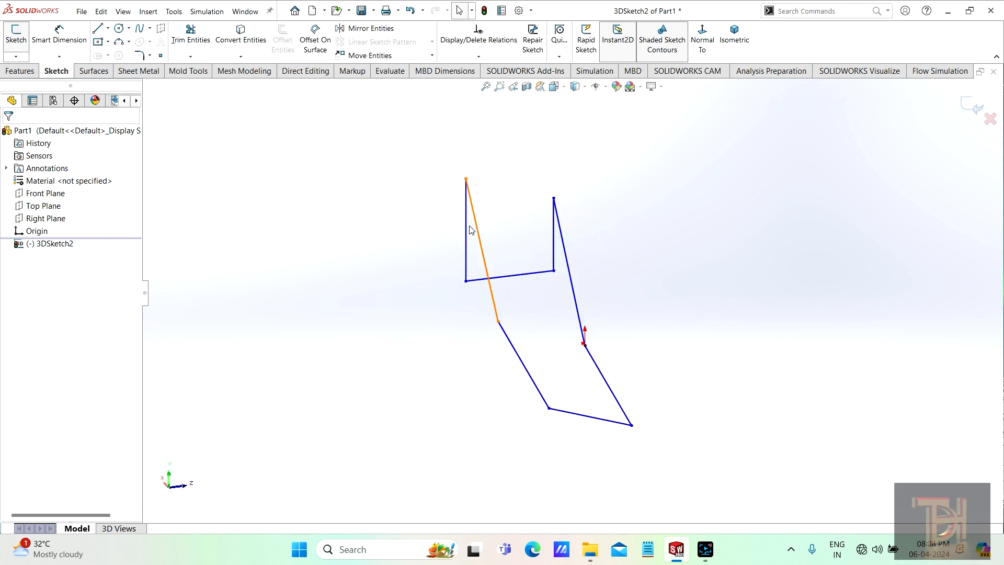
pyautogui.click(554, 253)
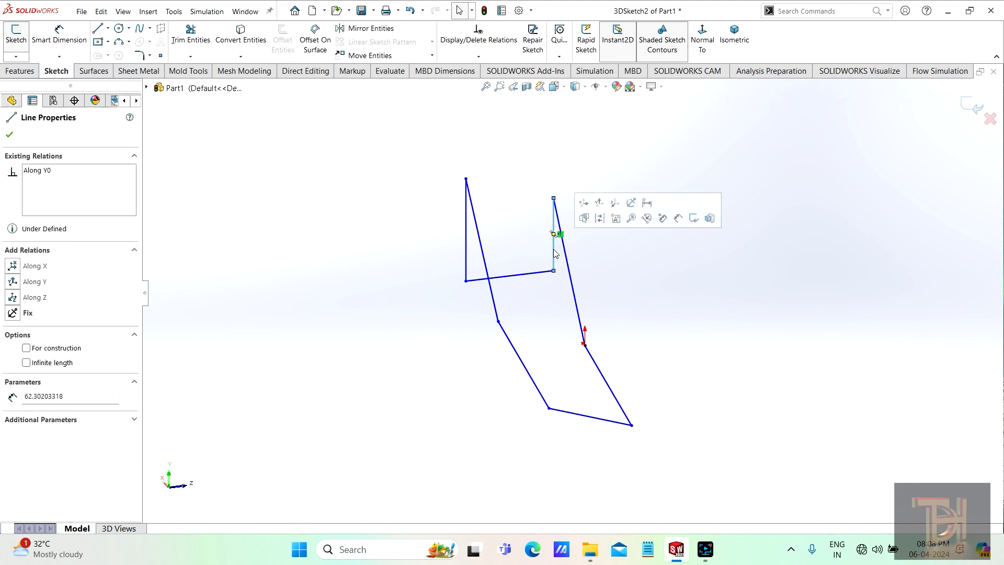
pyautogui.keyDown('ctrl'); pyautogui.click(466, 260); pyautogui.keyUp('ctrl')
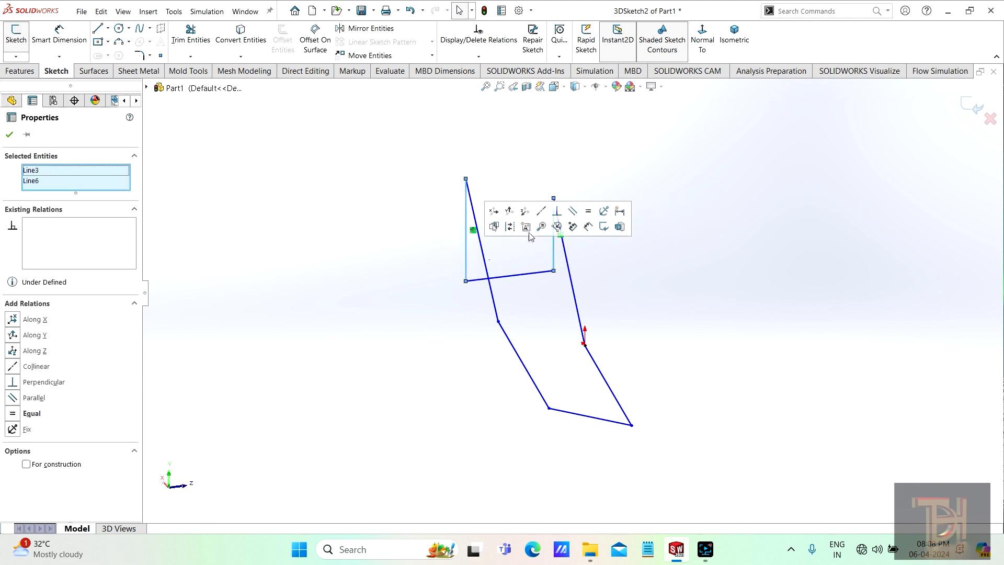
pyautogui.click(588, 211)
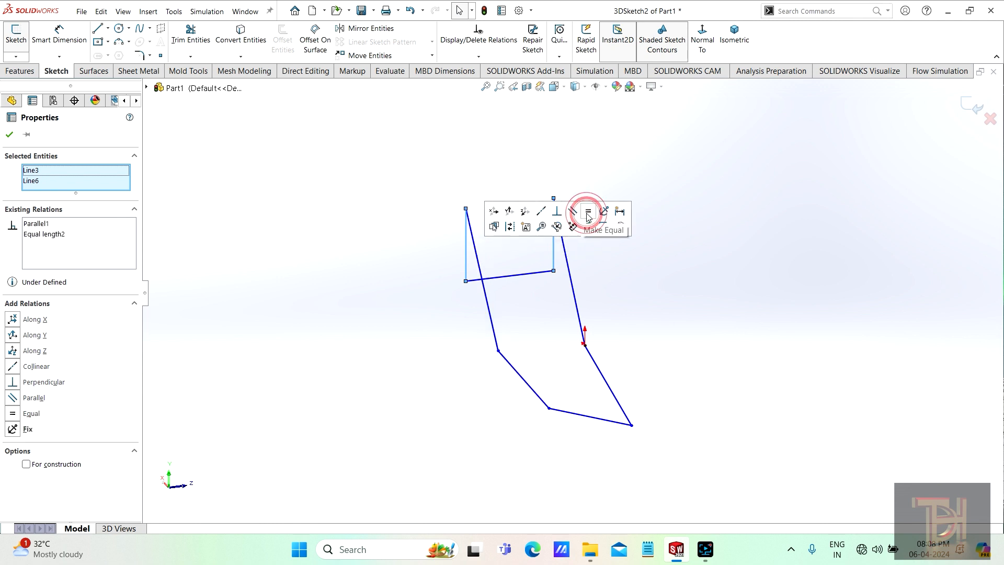
# Make the two upper sloped lines, which meet the tops of the vertical lines, parallel and equal in length
pyautogui.click(573, 286)
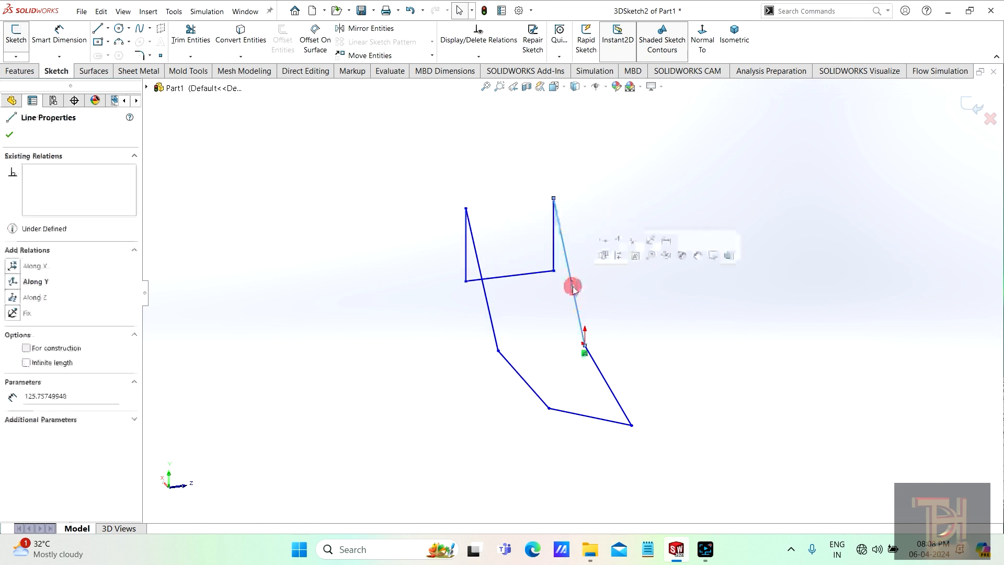
pyautogui.keyDown('ctrl'); pyautogui.click(485, 298); pyautogui.keyUp('ctrl')
pyautogui.click(593, 248)
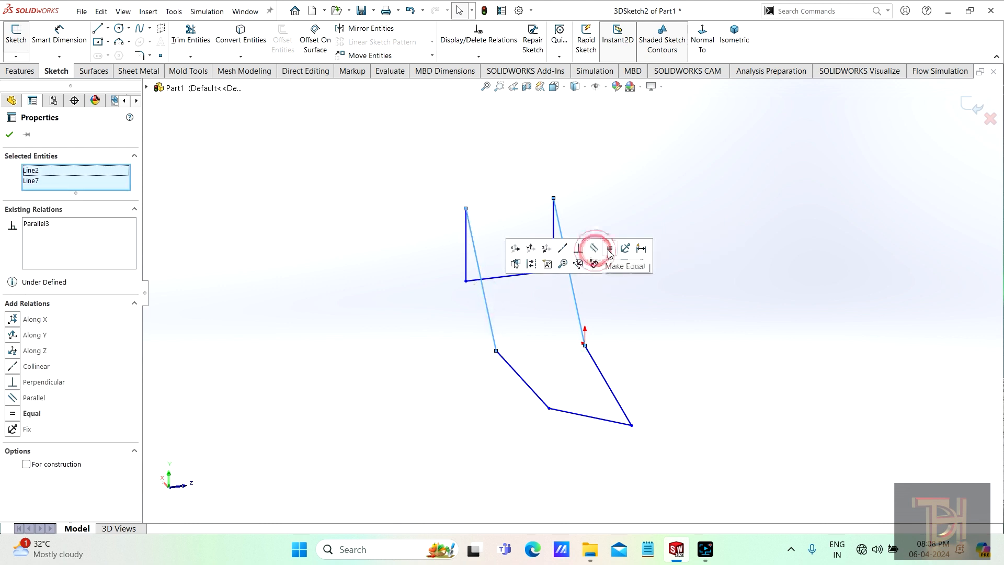
pyautogui.click(610, 250)
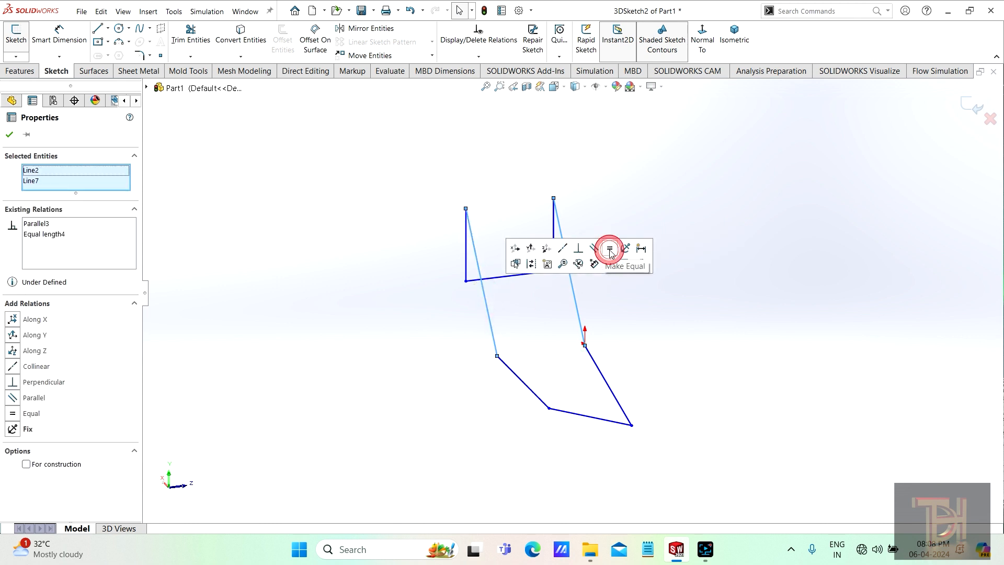
# Make the two lower side lines of the frame parallel and equal in length
pyautogui.click(592, 353)
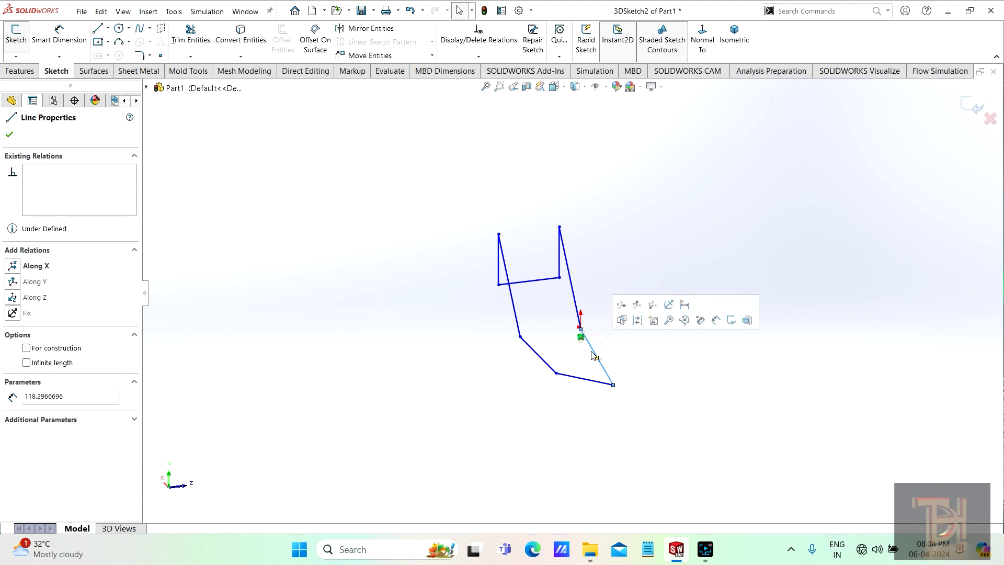
pyautogui.keyDown('ctrl'); pyautogui.click(537, 361); pyautogui.keyUp('ctrl')
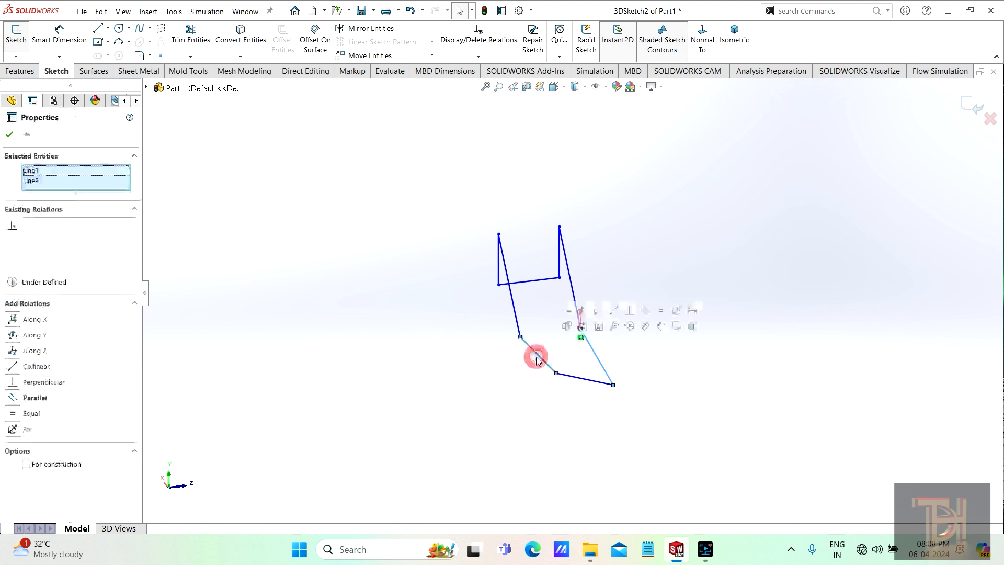
pyautogui.click(646, 311)
pyautogui.click(661, 311)
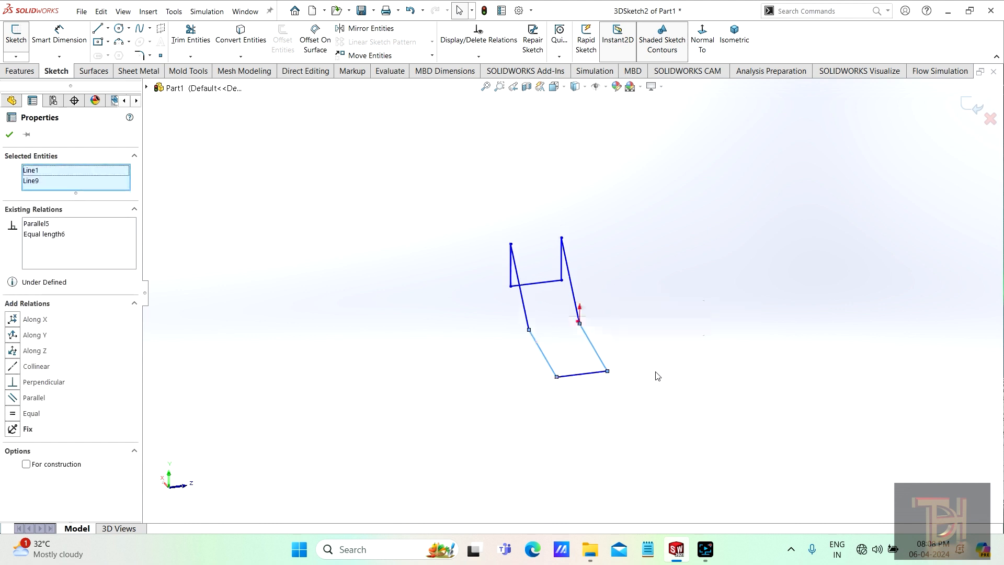
# Dimension the angle between the lower side line and the upper sloped line on the side away from the origin as 130°
pyautogui.moveTo(666, 370)
pyautogui.mouseDown(button='middle')
pyautogui.moveTo(710, 281)
pyautogui.moveTo(739, 359)
pyautogui.moveTo(710, 340)
pyautogui.moveTo(705, 362)
pyautogui.moveTo(638, 378)
pyautogui.moveTo(713, 337)
pyautogui.moveTo(695, 321)
pyautogui.moveTo(602, 298)
pyautogui.mouseUp(button='middle')
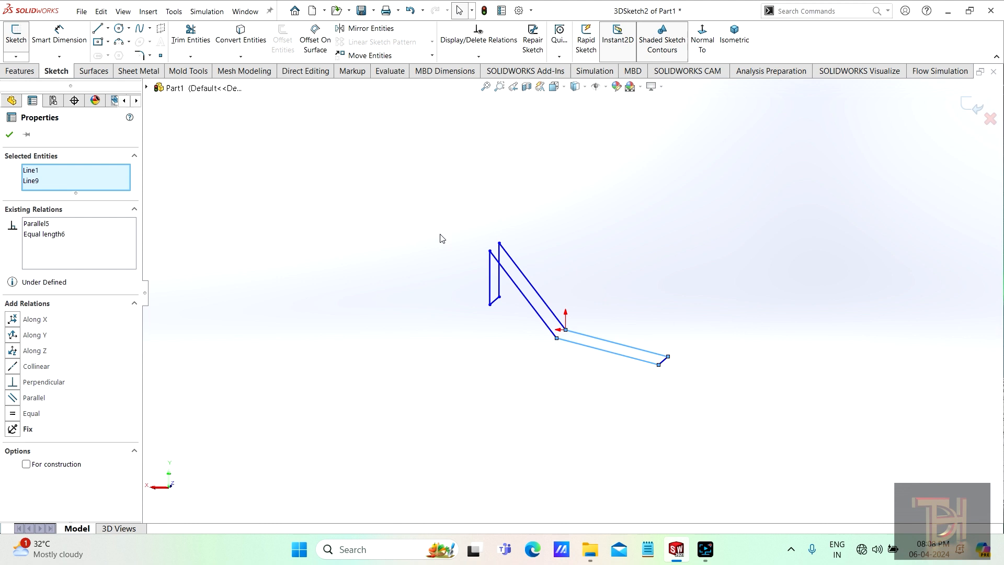
pyautogui.click(67, 41)
pyautogui.scroll(-2, 320, 274)
pyautogui.click(693, 376)
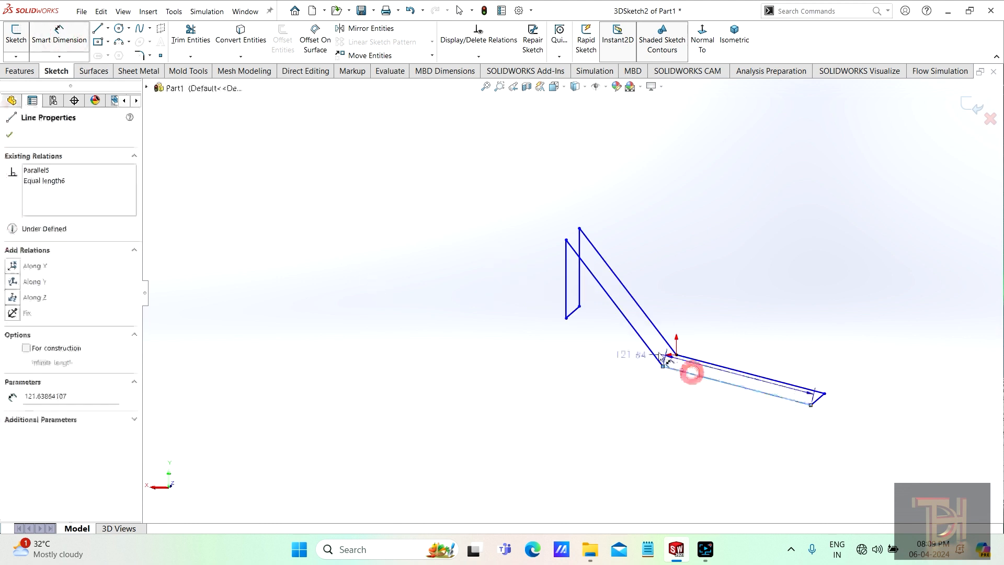
pyautogui.click(639, 336)
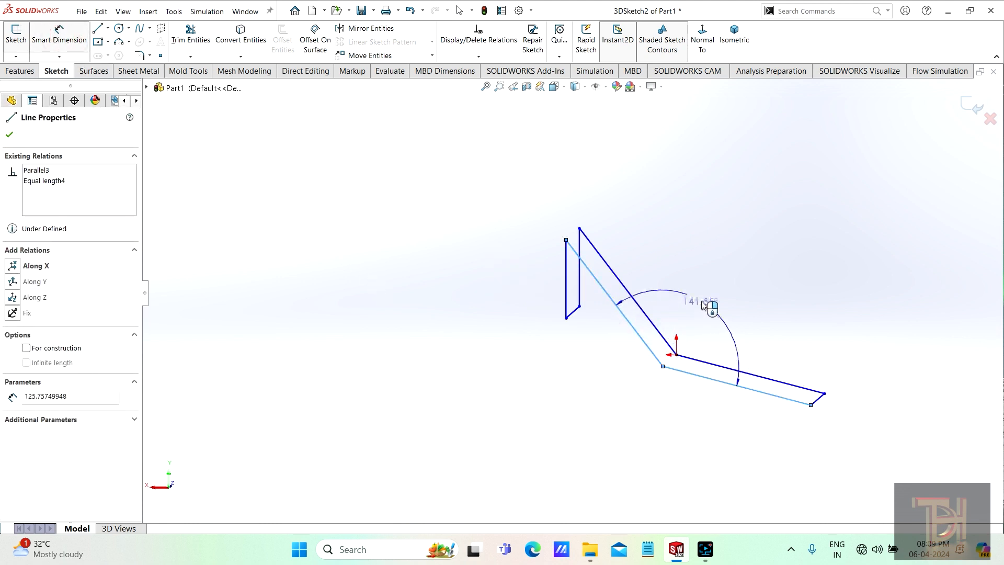
pyautogui.click(704, 306)
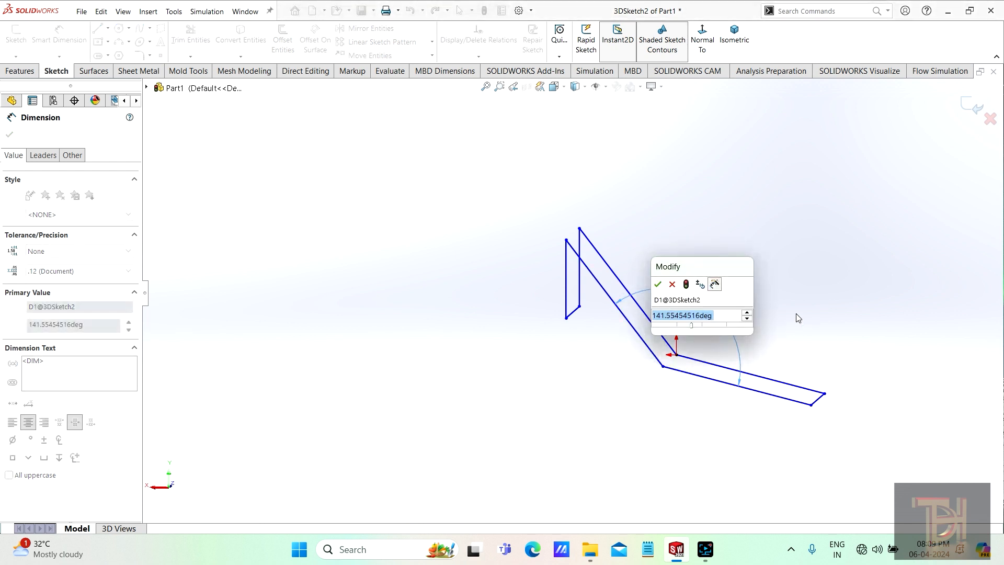
pyautogui.write('13')
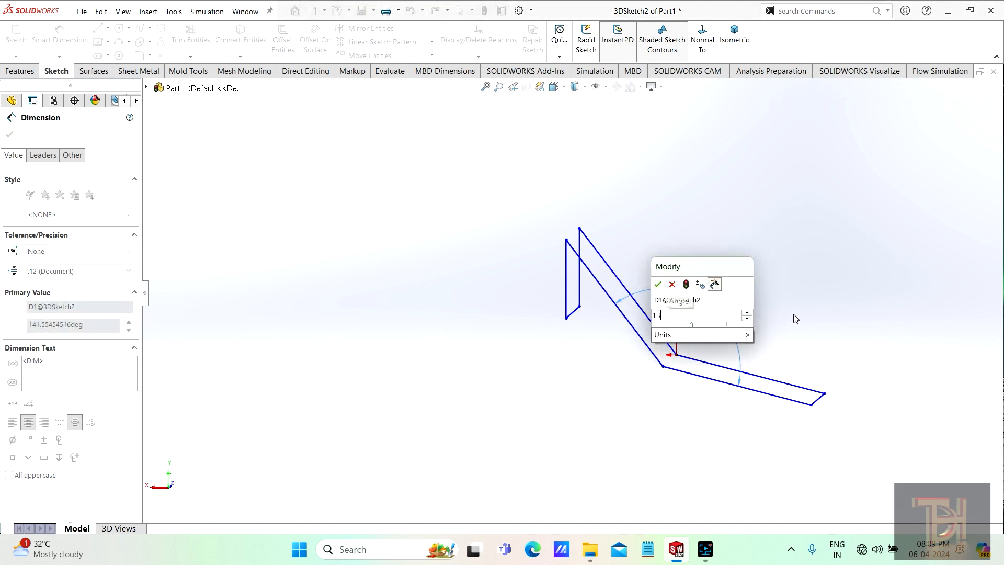
pyautogui.write('0')
pyautogui.press('Return')
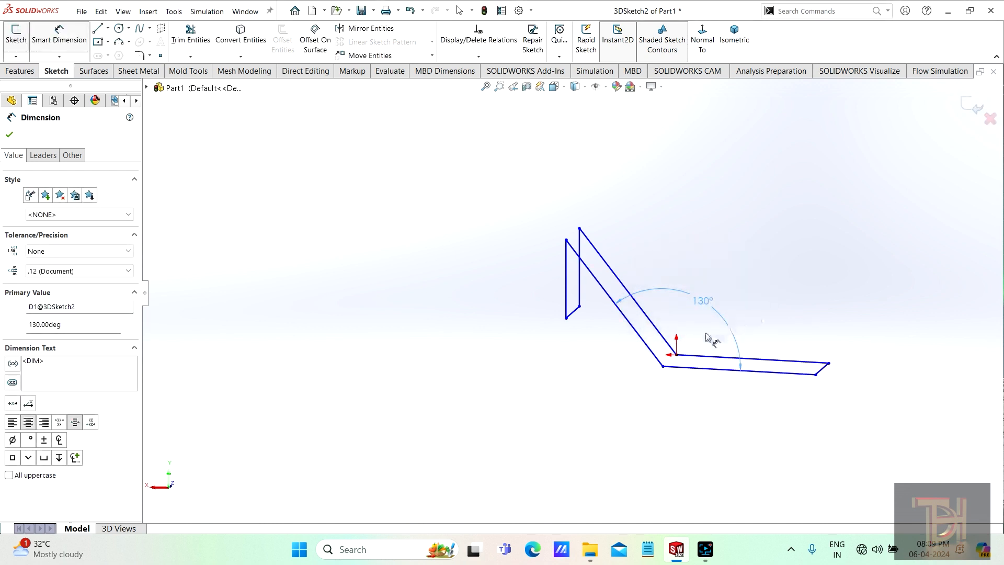
# Dimension the angle between the vertical line and the adjoining sloped line on the side away from the origin as 45°, and finish dimensioning
pyautogui.moveTo(719, 392)
pyautogui.mouseDown(button='middle')
pyautogui.moveTo(650, 403)
pyautogui.moveTo(587, 359)
pyautogui.moveTo(690, 354)
pyautogui.moveTo(721, 412)
pyautogui.moveTo(790, 387)
pyautogui.moveTo(721, 417)
pyautogui.mouseUp(button='middle')
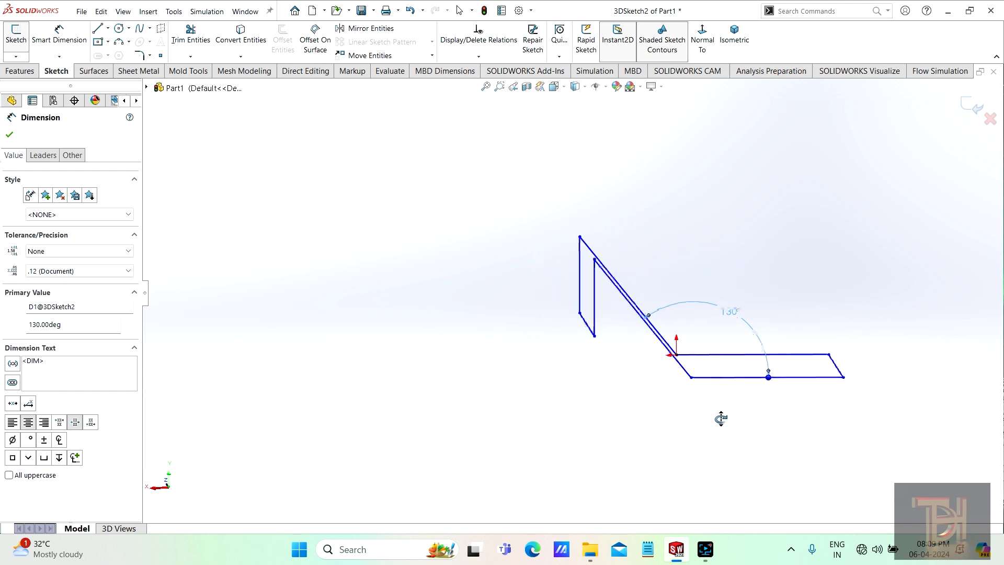
pyautogui.click(598, 308)
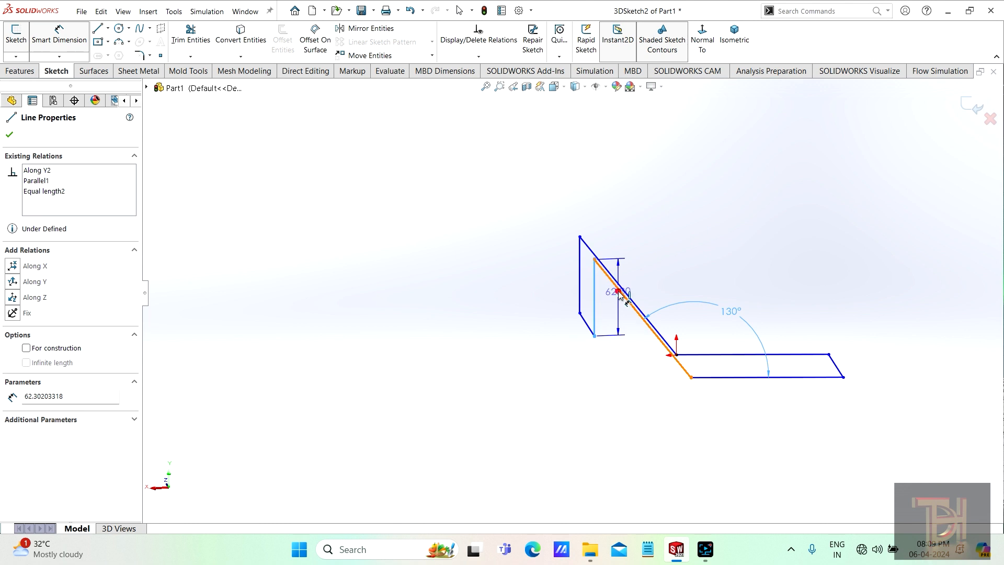
pyautogui.click(621, 291)
pyautogui.click(621, 332)
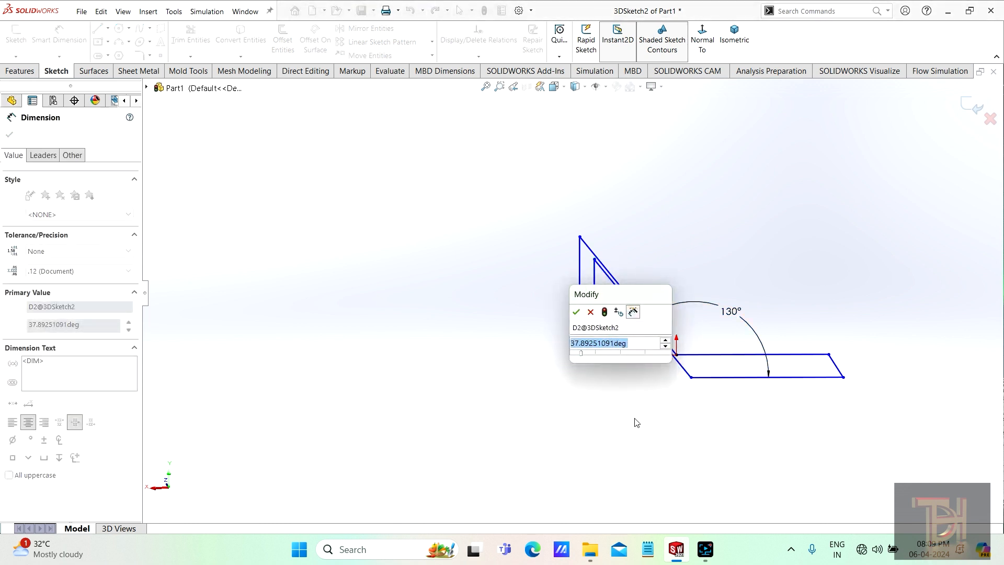
pyautogui.write('45')
pyautogui.press('Return')
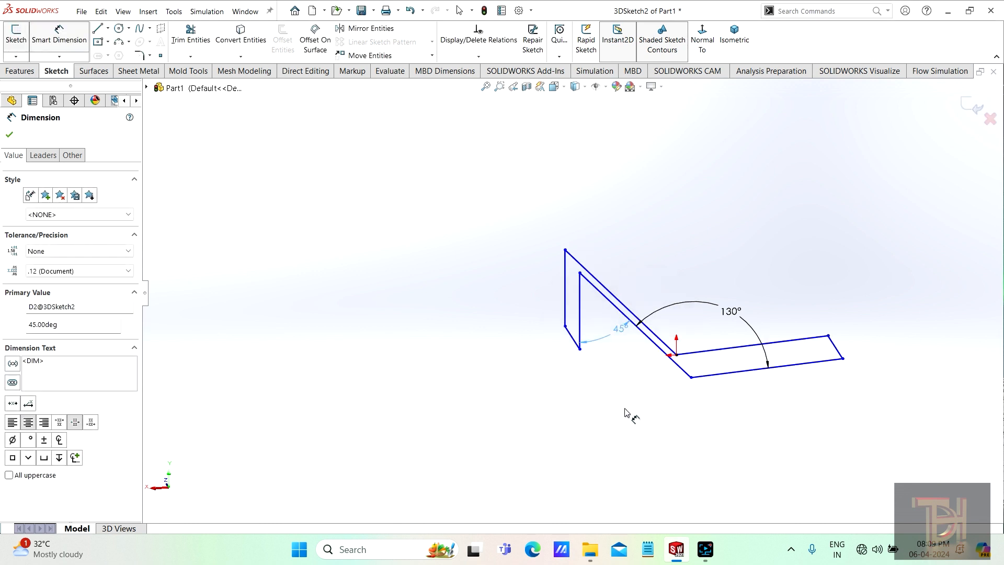
pyautogui.moveTo(639, 410)
pyautogui.mouseDown(button='middle')
pyautogui.moveTo(610, 399)
pyautogui.moveTo(637, 379)
pyautogui.moveTo(833, 358)
pyautogui.moveTo(860, 386)
pyautogui.moveTo(847, 399)
pyautogui.moveTo(861, 413)
pyautogui.moveTo(749, 356)
pyautogui.moveTo(744, 374)
pyautogui.moveTo(800, 331)
pyautogui.moveTo(789, 299)
pyautogui.moveTo(692, 376)
pyautogui.moveTo(758, 359)
pyautogui.moveTo(658, 327)
pyautogui.moveTo(646, 331)
pyautogui.moveTo(654, 330)
pyautogui.moveTo(676, 203)
pyautogui.mouseUp(button='middle')
pyautogui.rightClick(800, 331)
pyautogui.click(824, 361)
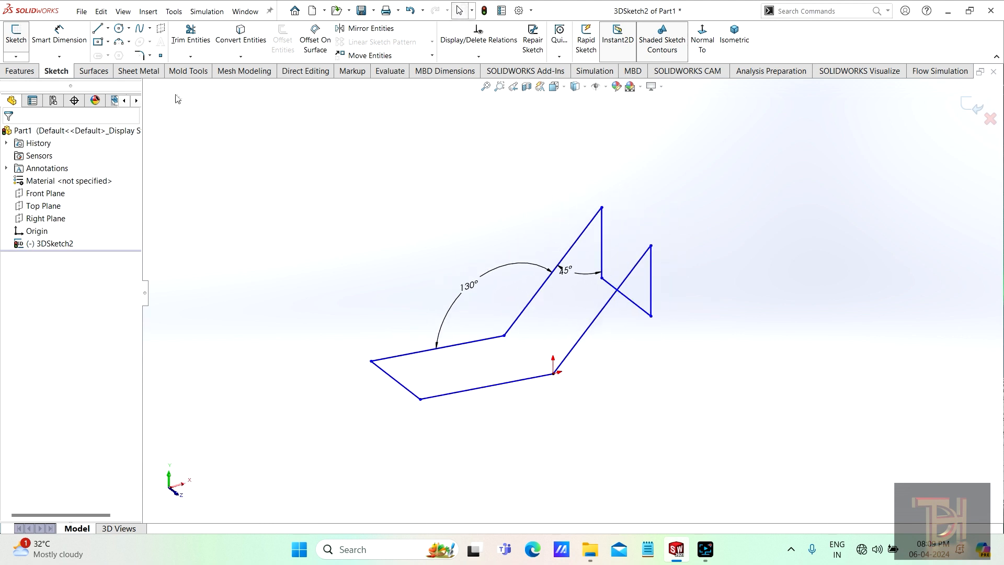
# Set up 10 mm sketch fillets at the two outer corners of the lower section and the two upper peaks, accepting removal of equal-length relations
pyautogui.click(140, 55)
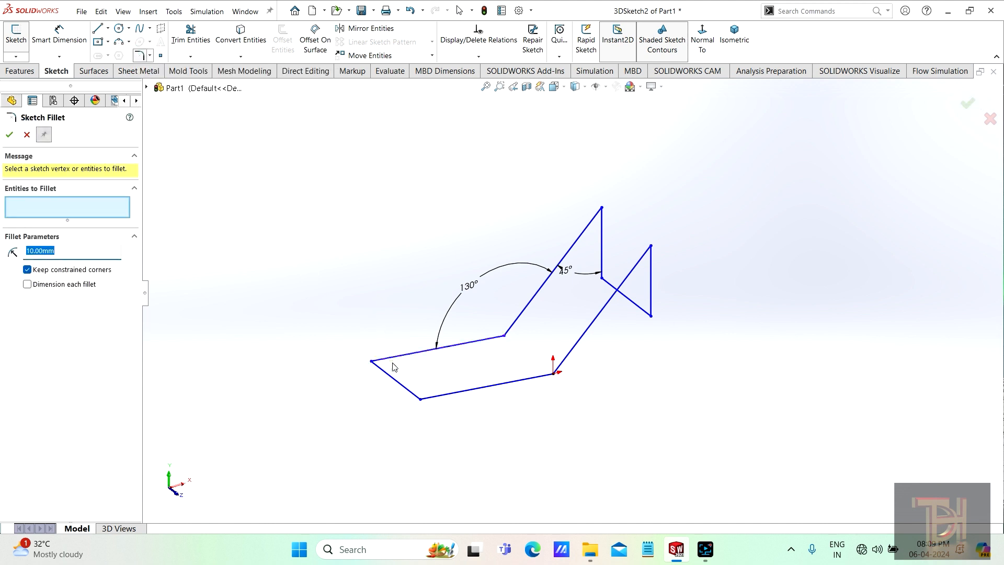
pyautogui.click(372, 363)
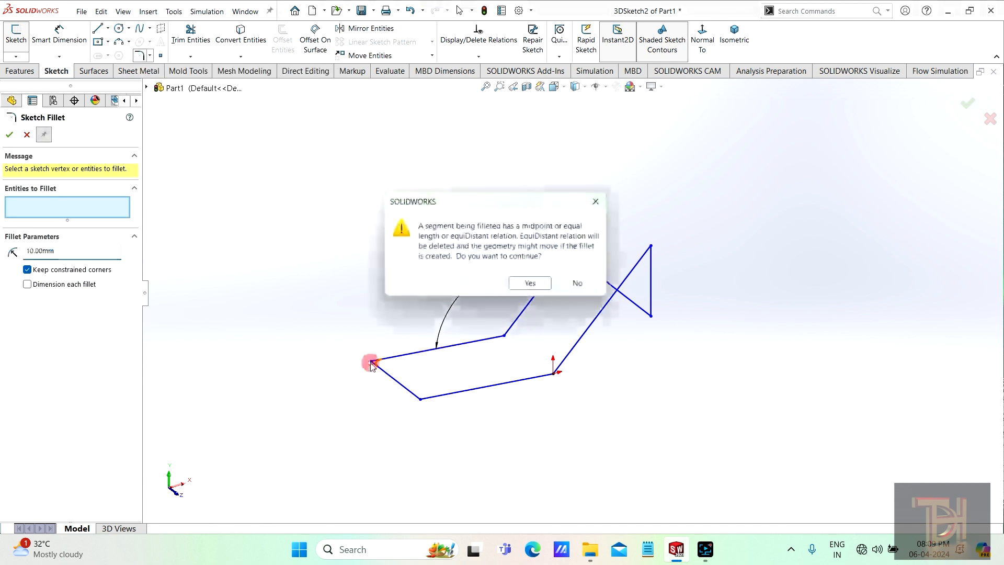
pyautogui.click(533, 285)
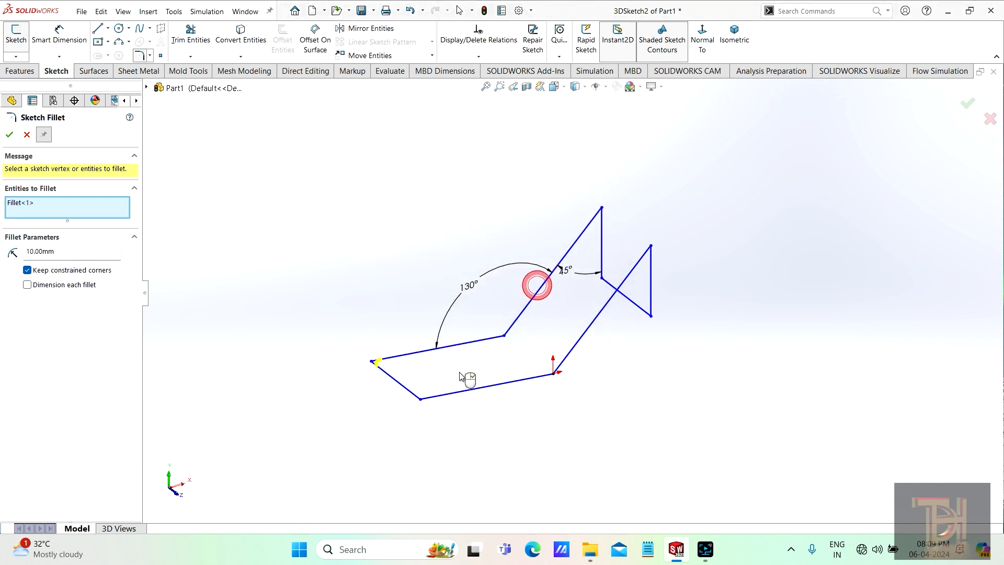
pyautogui.click(422, 400)
pyautogui.click(530, 285)
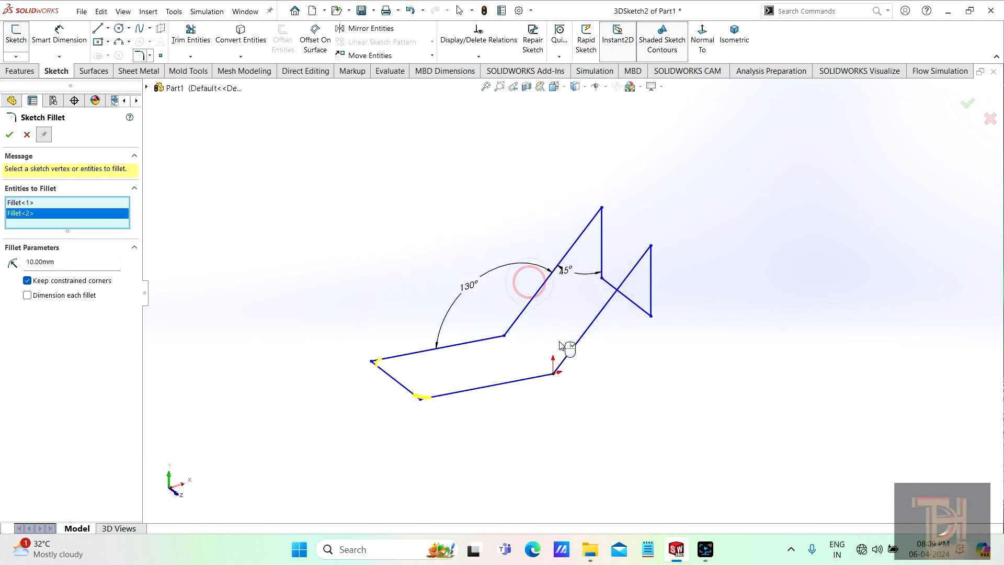
pyautogui.click(606, 190)
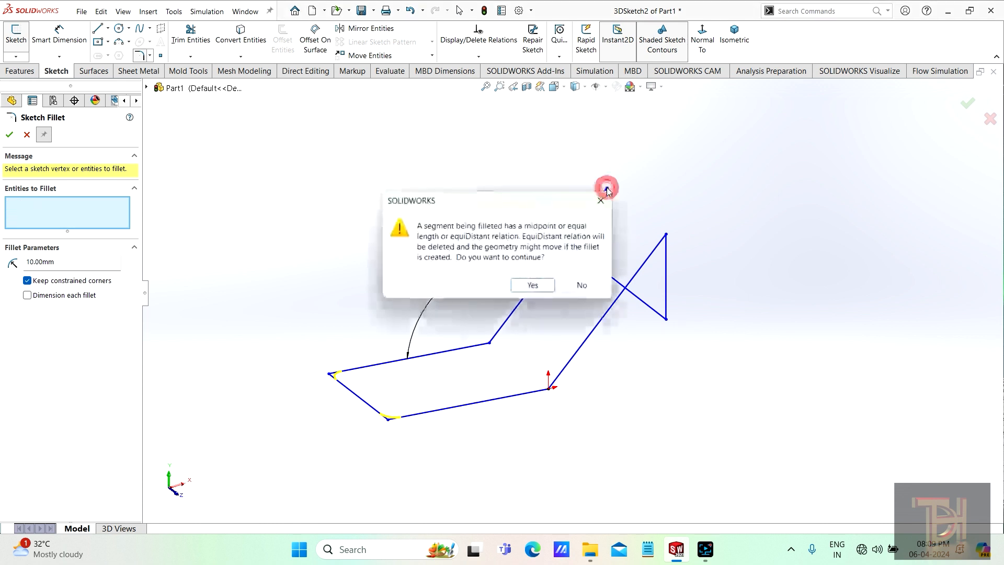
pyautogui.click(533, 287)
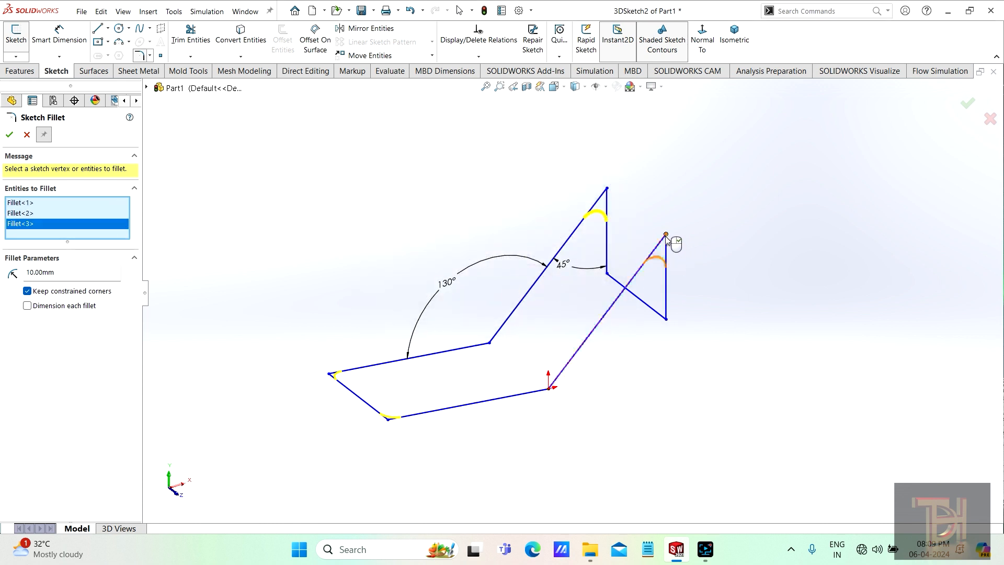
pyautogui.click(665, 234)
pyautogui.click(529, 287)
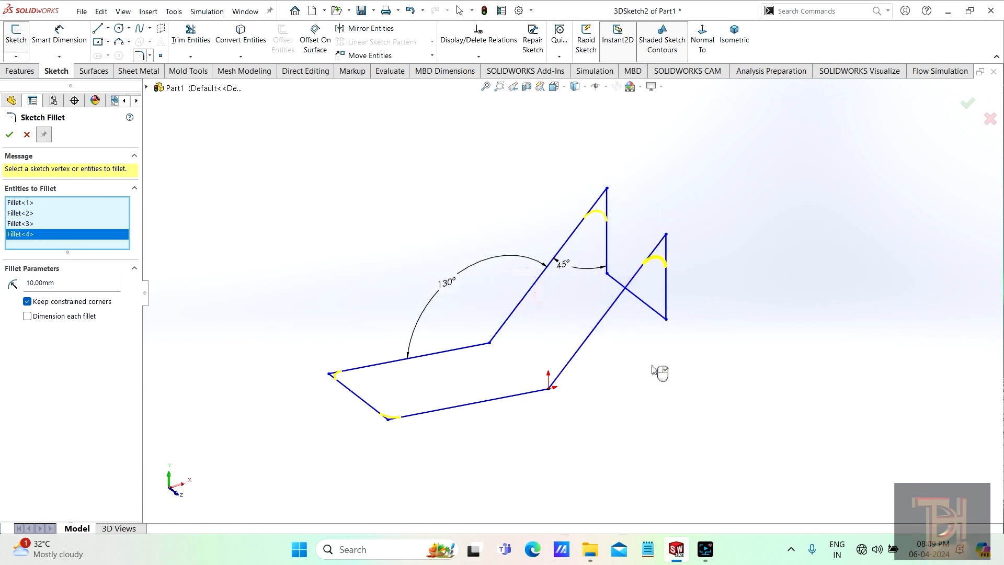
# Add the lower ends of both vertical lines to the 10 mm sketch fillet and apply it to all selected corners
pyautogui.moveTo(652, 368)
pyautogui.mouseDown(button='middle')
pyautogui.moveTo(623, 366)
pyautogui.moveTo(658, 376)
pyautogui.mouseUp(button='middle')
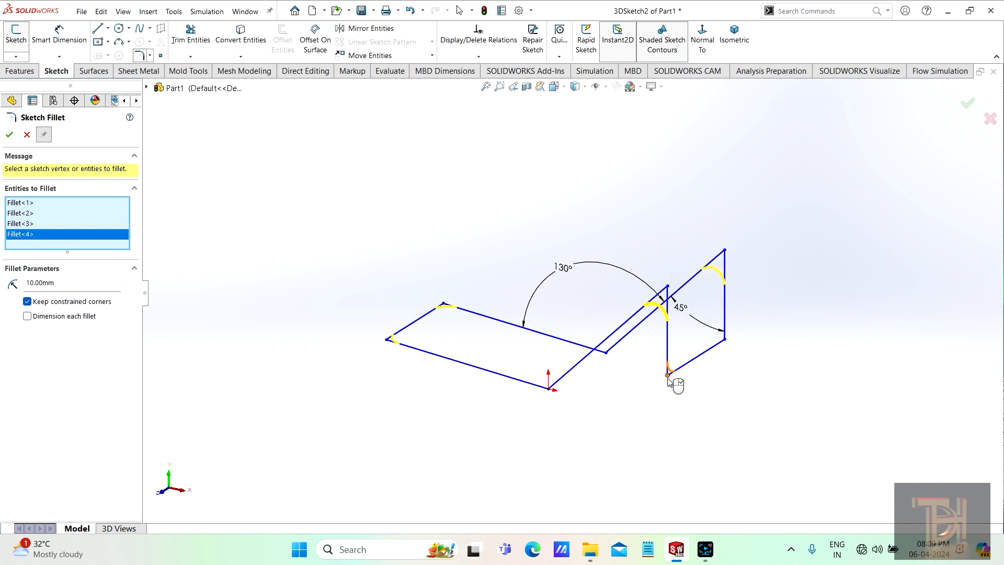
pyautogui.click(667, 376)
pyautogui.click(534, 288)
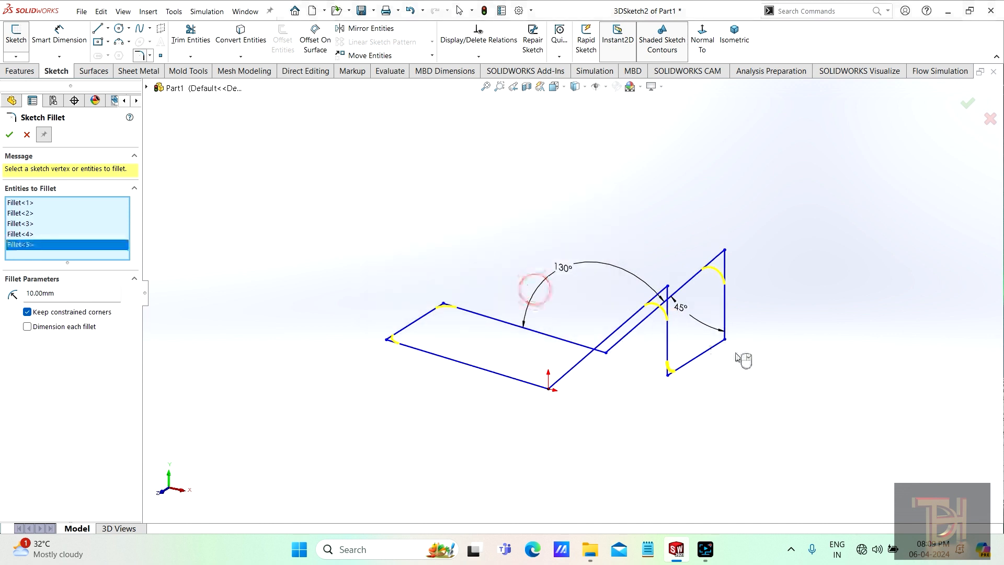
pyautogui.click(724, 339)
pyautogui.click(534, 286)
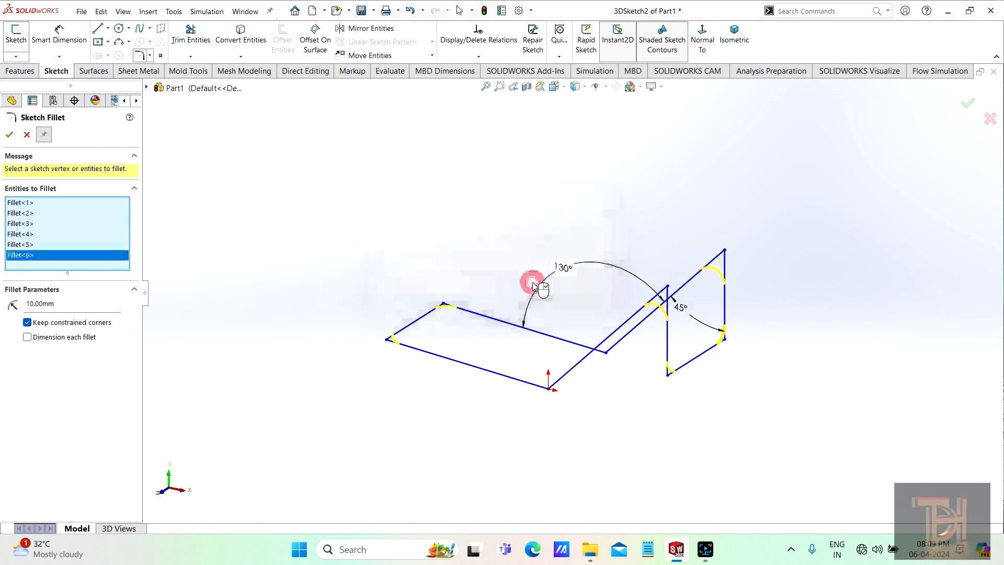
pyautogui.click(9, 135)
pyautogui.moveTo(575, 399)
pyautogui.mouseDown(button='middle')
pyautogui.moveTo(497, 448)
pyautogui.moveTo(723, 380)
pyautogui.moveTo(771, 406)
pyautogui.moveTo(693, 441)
pyautogui.moveTo(717, 399)
pyautogui.moveTo(704, 450)
pyautogui.moveTo(762, 404)
pyautogui.moveTo(801, 410)
pyautogui.moveTo(713, 406)
pyautogui.moveTo(738, 423)
pyautogui.moveTo(608, 428)
pyautogui.moveTo(673, 400)
pyautogui.moveTo(677, 343)
pyautogui.mouseUp(button='middle')
pyautogui.moveTo(652, 390)
pyautogui.mouseDown(button='middle')
pyautogui.moveTo(623, 406)
pyautogui.moveTo(648, 412)
pyautogui.moveTo(643, 423)
pyautogui.mouseUp(button='middle')
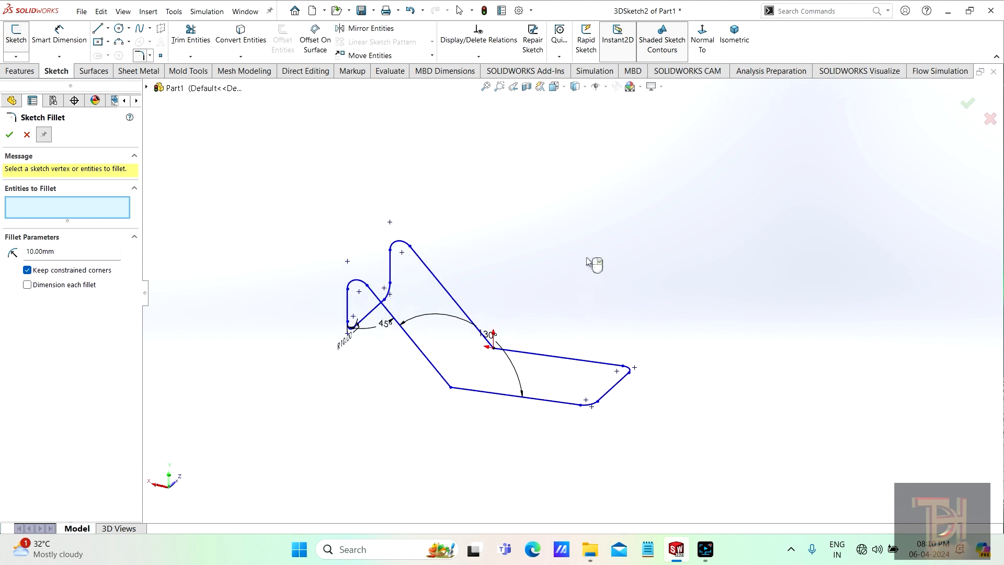
pyautogui.rightClick(505, 203)
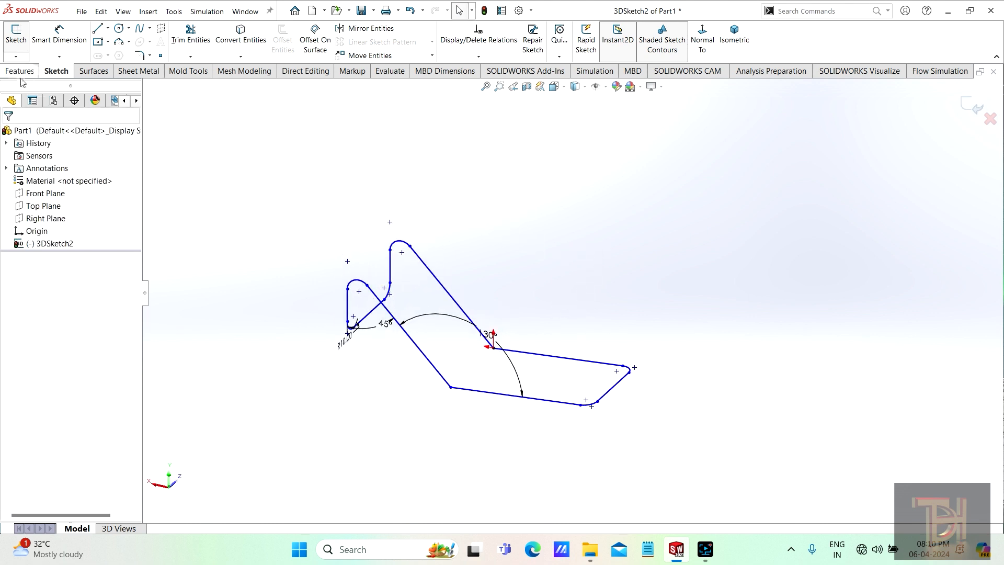
# Sketch a separate straight line about 81 mm long in the XY plane beside the chair frame and end the line chain
pyautogui.click(16, 56)
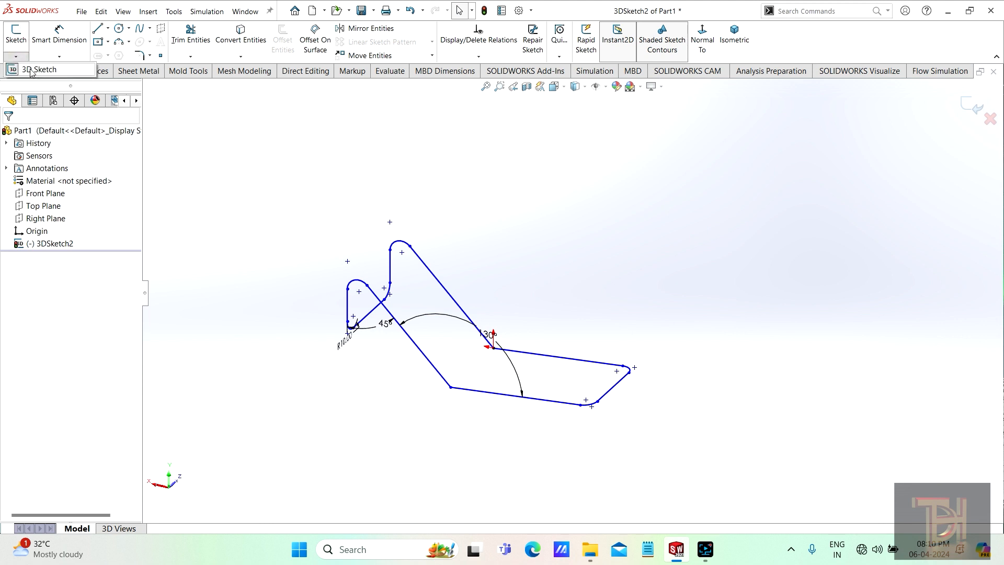
pyautogui.click(97, 28)
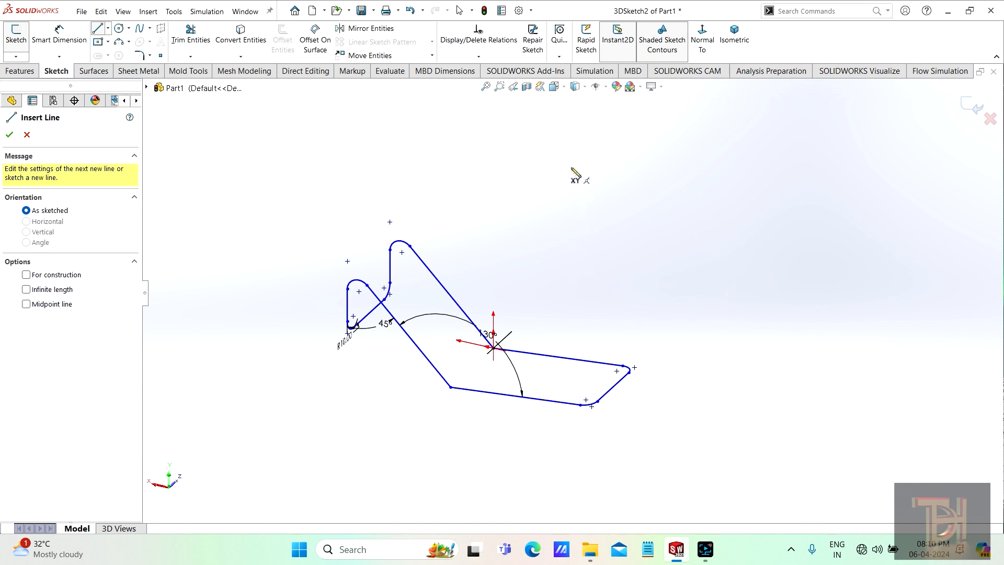
pyautogui.click(611, 227)
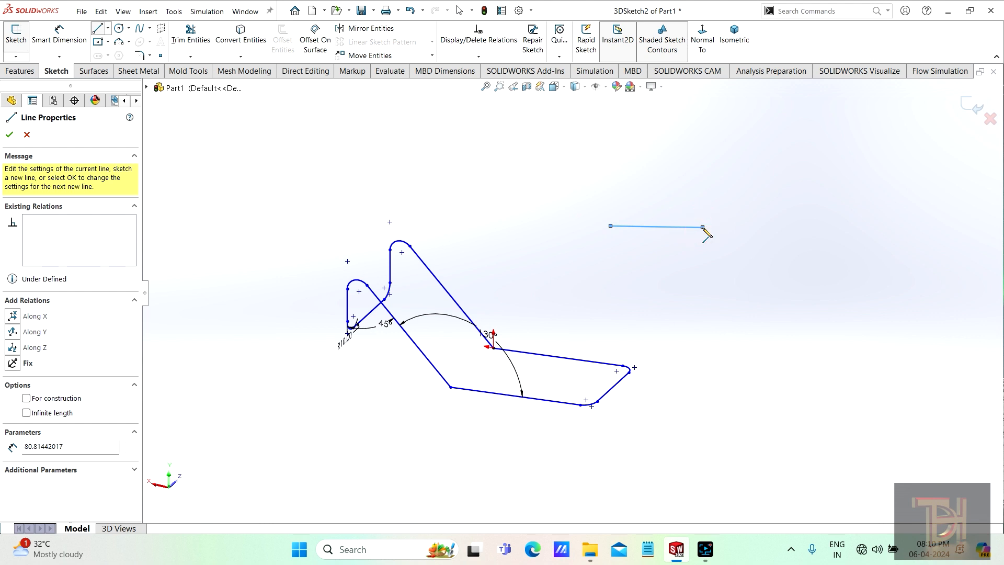
pyautogui.click(703, 228)
pyautogui.press('Tab')
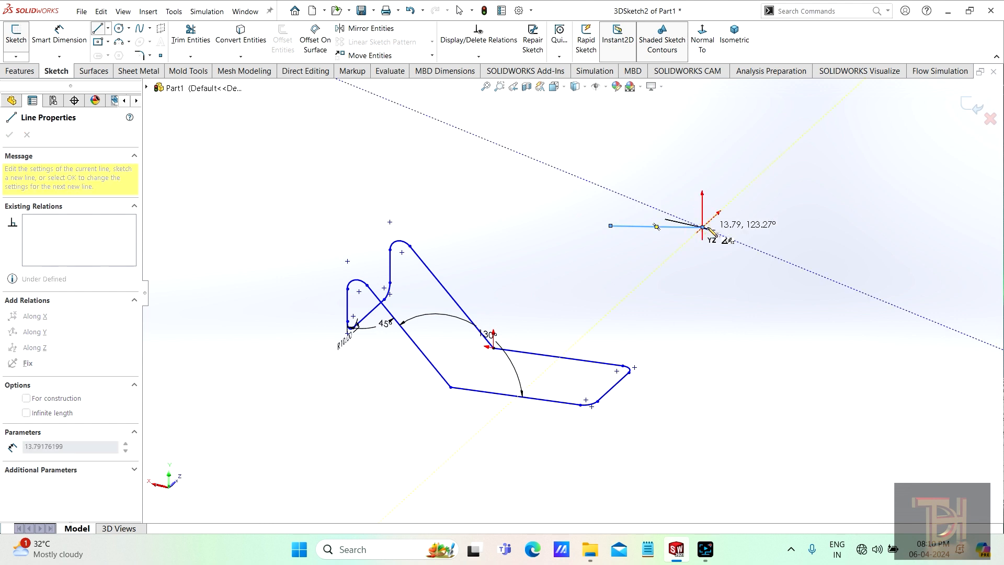
pyautogui.press('a')
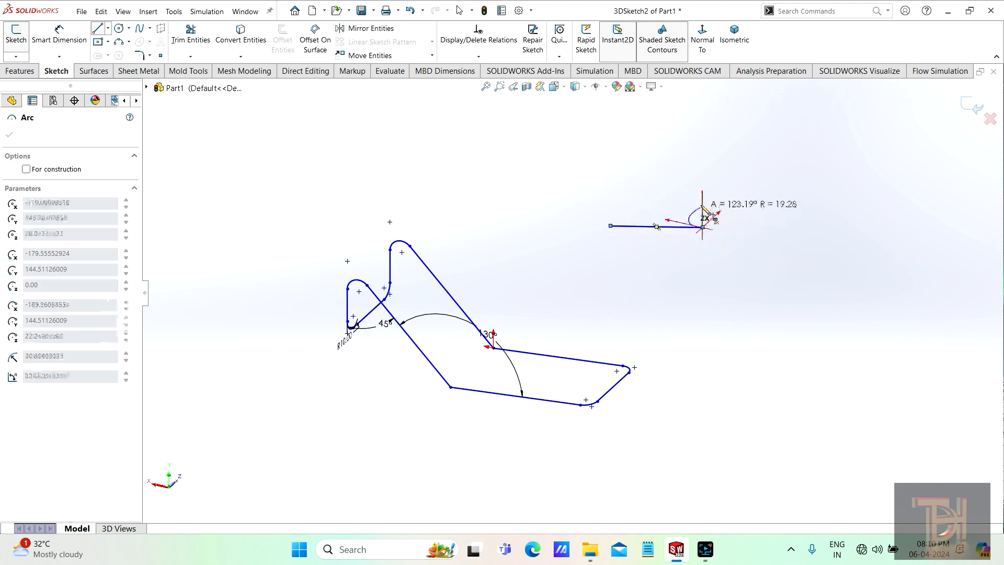
pyautogui.rightClick(706, 195)
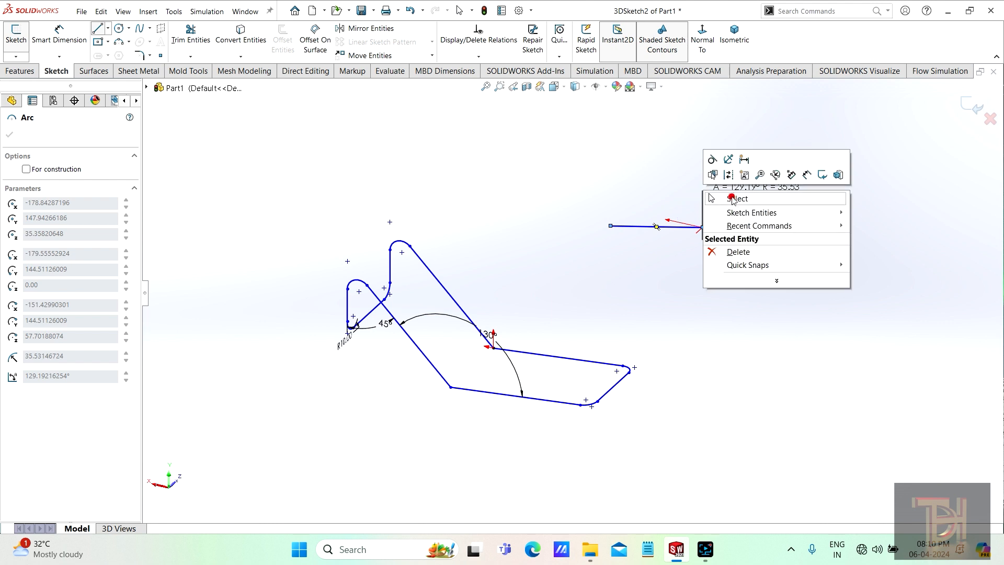
pyautogui.click(731, 197)
pyautogui.moveTo(731, 196); pyautogui.dragTo(721, 286, button='middle')
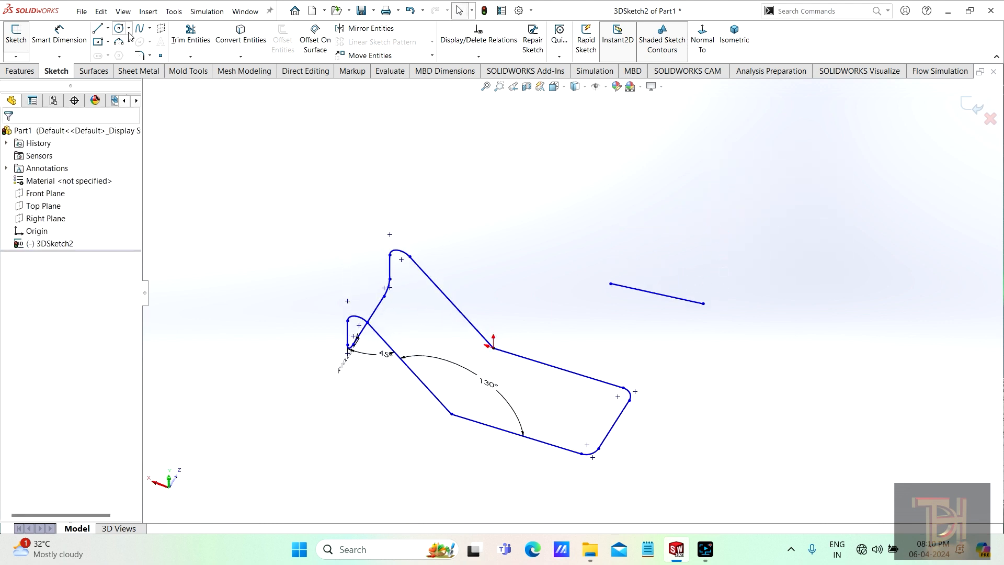
# Extend the separate line with a segment along Z, a vertical segment downward and a short segment along X, then end the chain
pyautogui.click(95, 30)
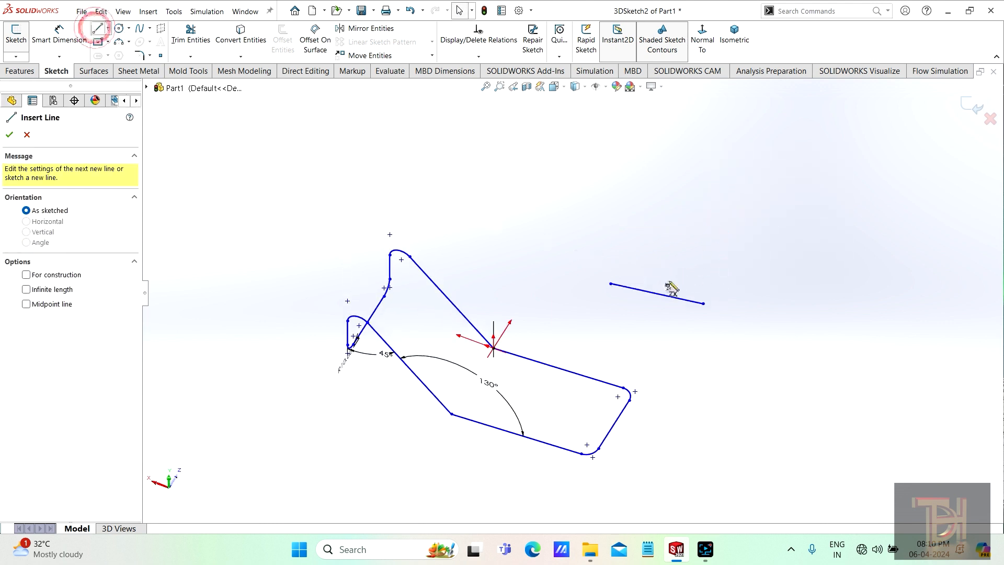
pyautogui.click(703, 304)
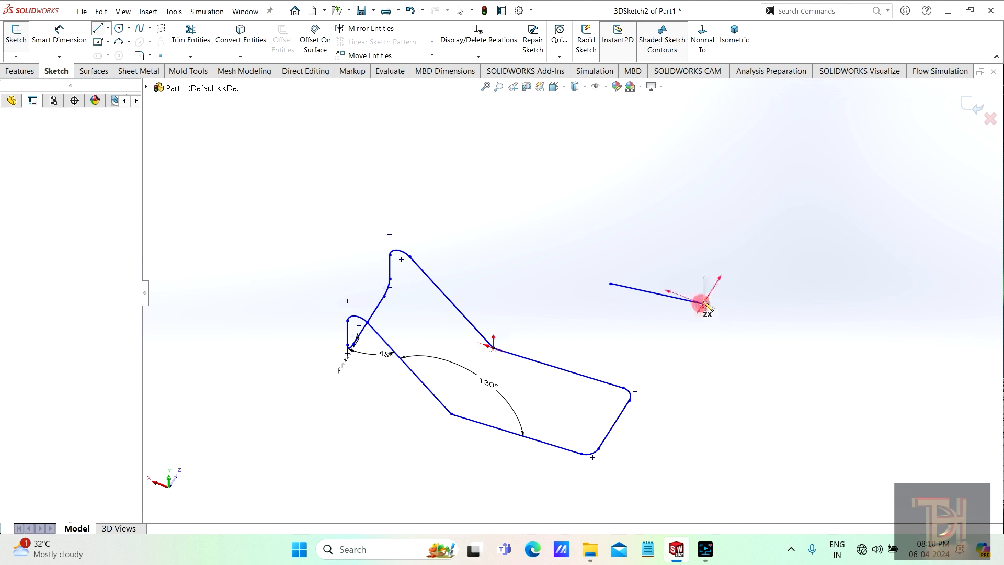
pyautogui.click(740, 248)
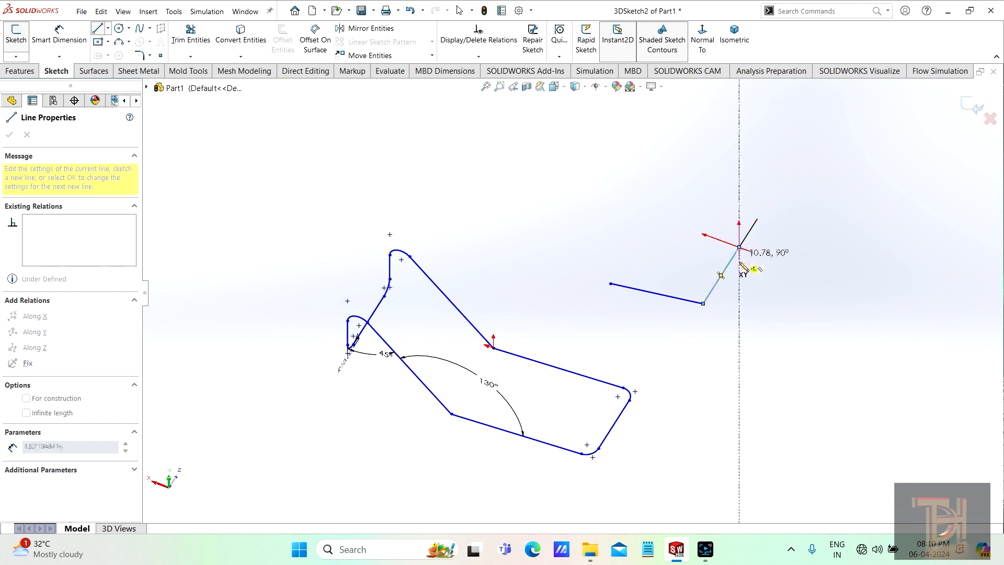
pyautogui.click(740, 309)
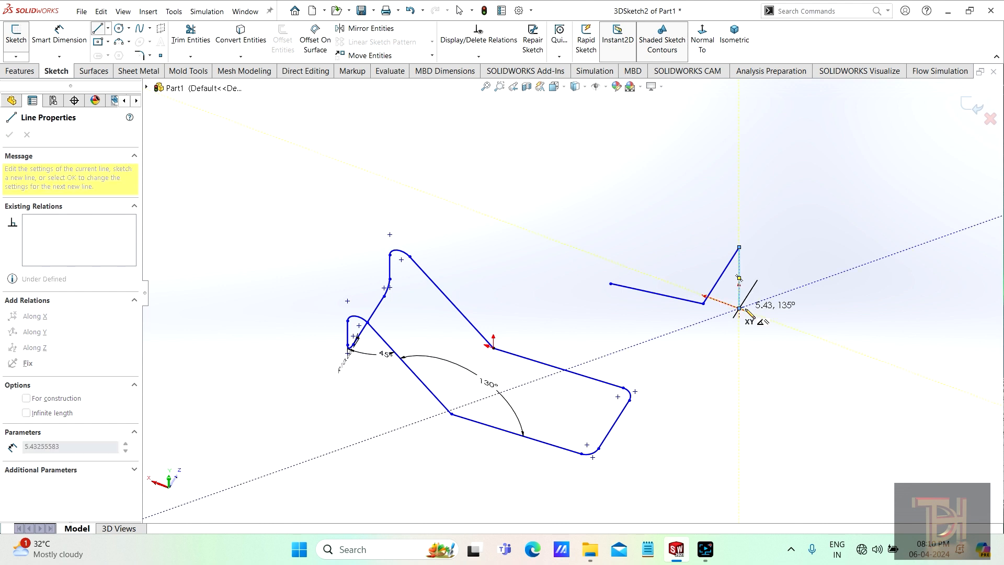
pyautogui.click(801, 322)
pyautogui.rightClick(801, 323)
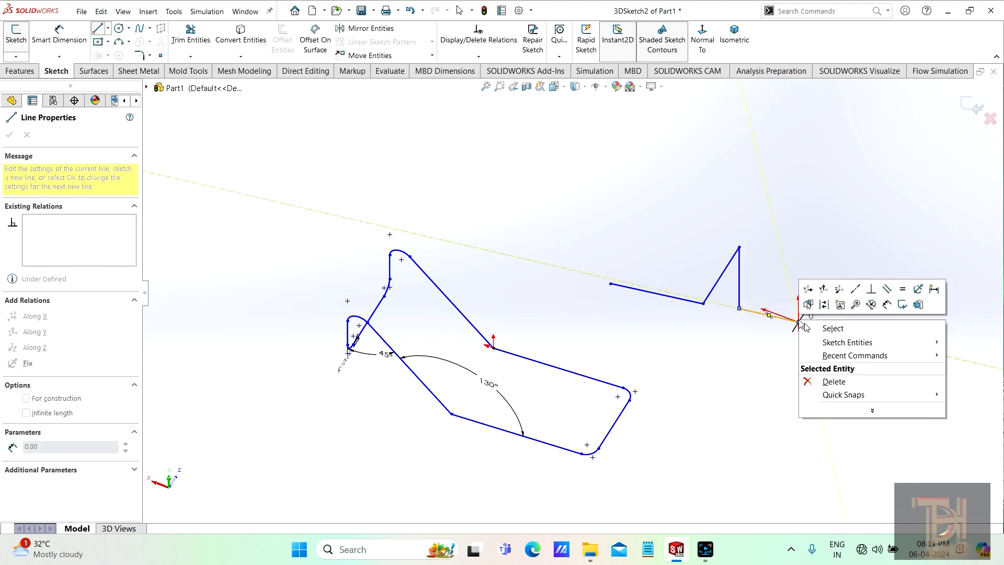
pyautogui.click(837, 329)
pyautogui.moveTo(837, 330)
pyautogui.mouseDown(button='middle')
pyautogui.moveTo(748, 354)
pyautogui.moveTo(711, 285)
pyautogui.moveTo(617, 254)
pyautogui.moveTo(744, 291)
pyautogui.moveTo(611, 311)
pyautogui.moveTo(658, 304)
pyautogui.moveTo(637, 306)
pyautogui.mouseUp(button='middle')
# Apply 10 mm sketch fillets to the three corners of the separate open path and finish filleting
pyautogui.click(139, 55)
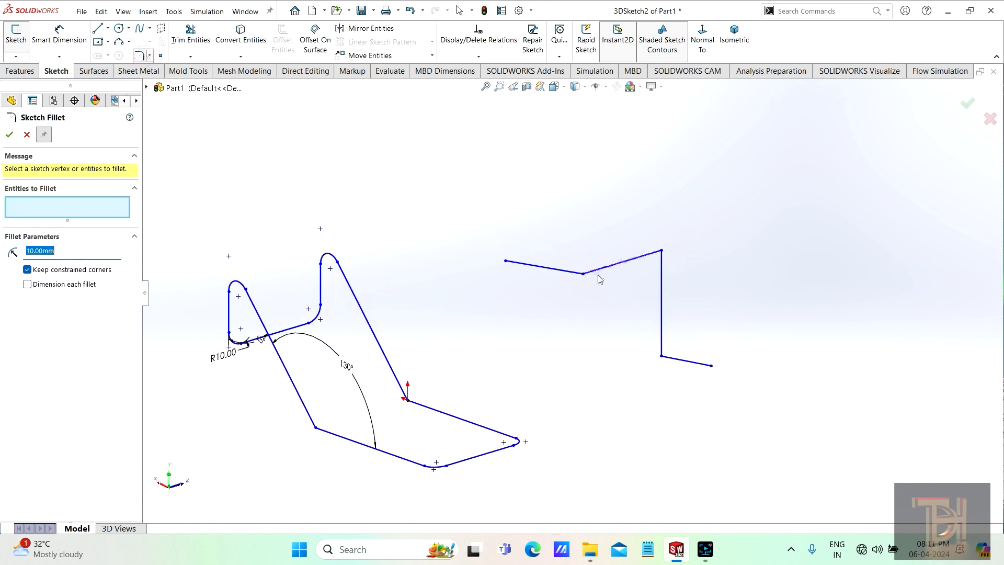
pyautogui.click(583, 274)
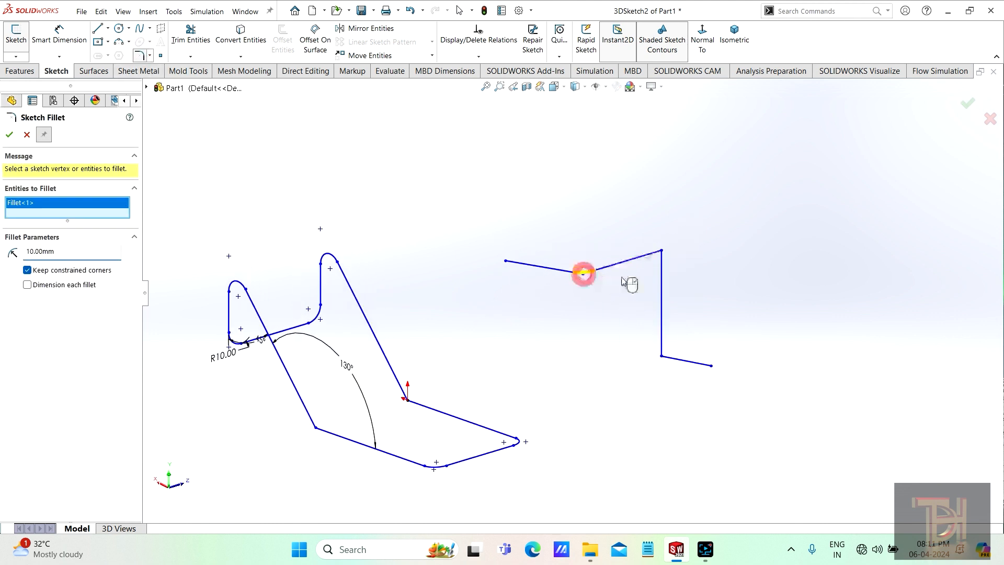
pyautogui.click(662, 252)
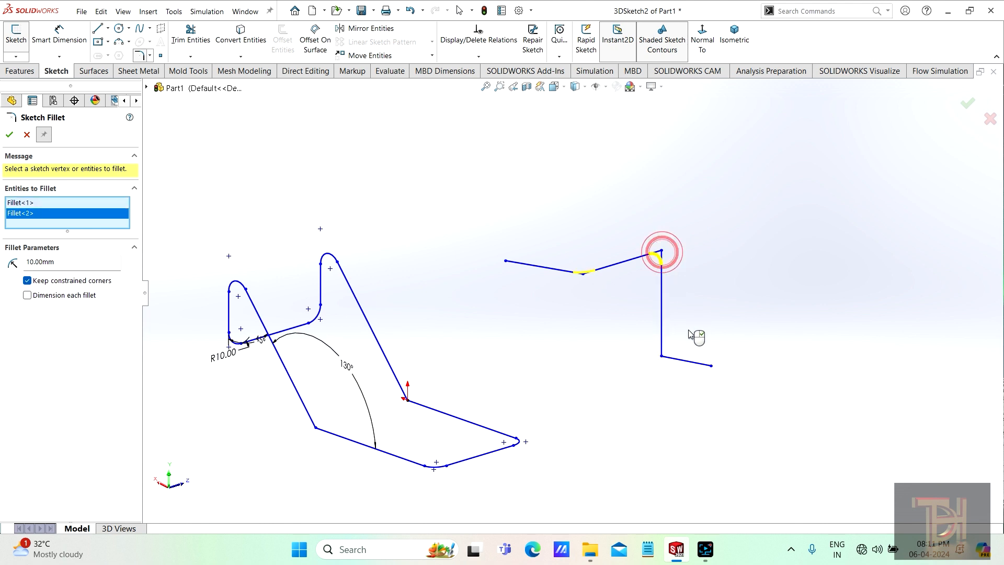
pyautogui.click(663, 356)
pyautogui.click(8, 135)
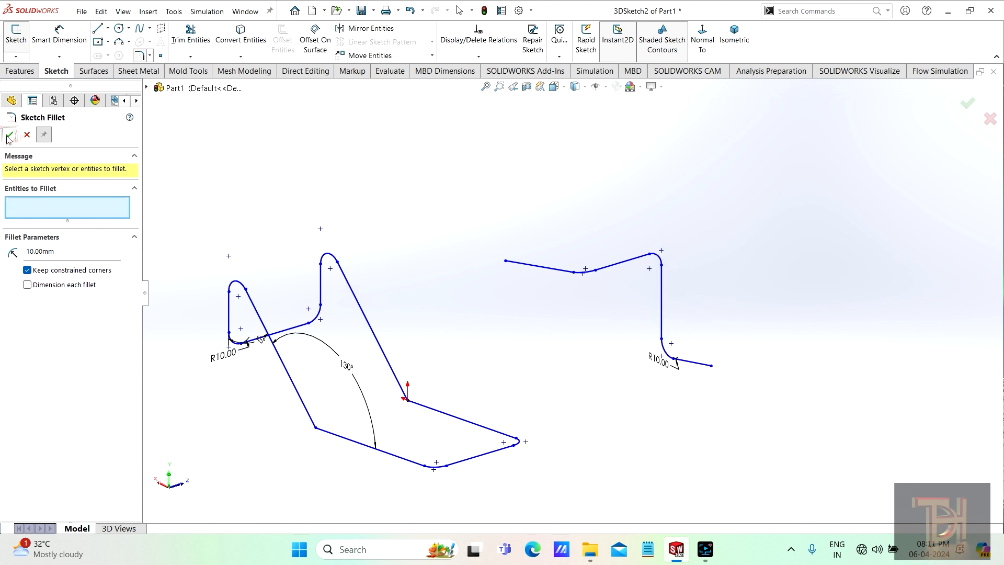
pyautogui.moveTo(523, 320)
pyautogui.mouseDown(button='middle')
pyautogui.moveTo(515, 332)
pyautogui.moveTo(564, 332)
pyautogui.mouseUp(button='middle')
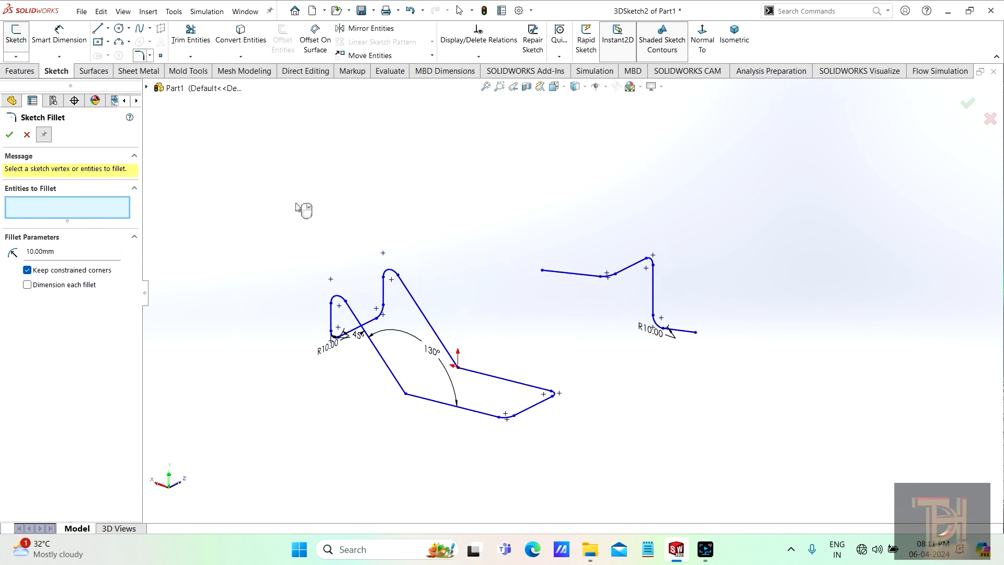
pyautogui.click(19, 70)
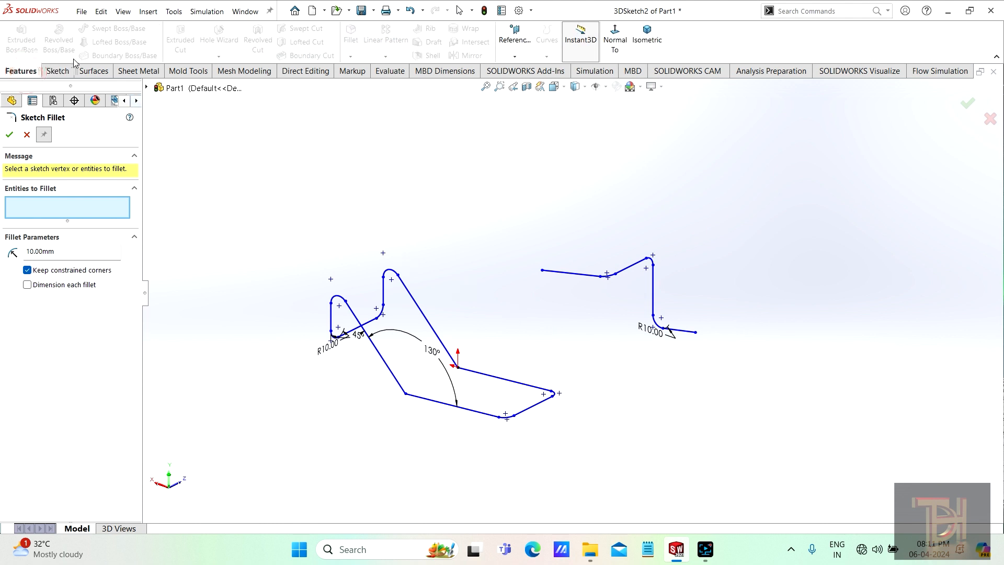
pyautogui.click(965, 106)
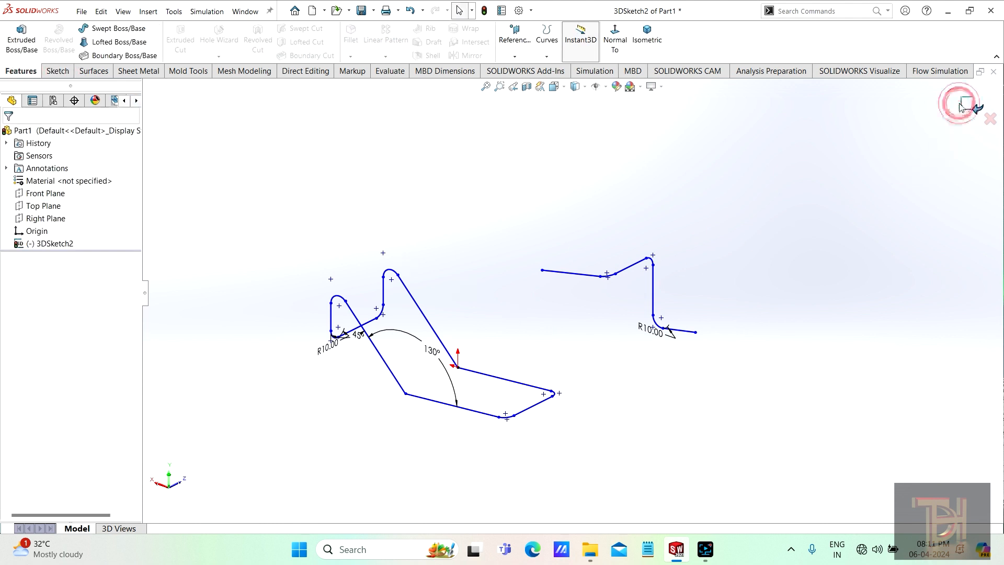
# Set up a swept boss with a 2 mm circular profile, using the separate open path as its path
pyautogui.click(93, 28)
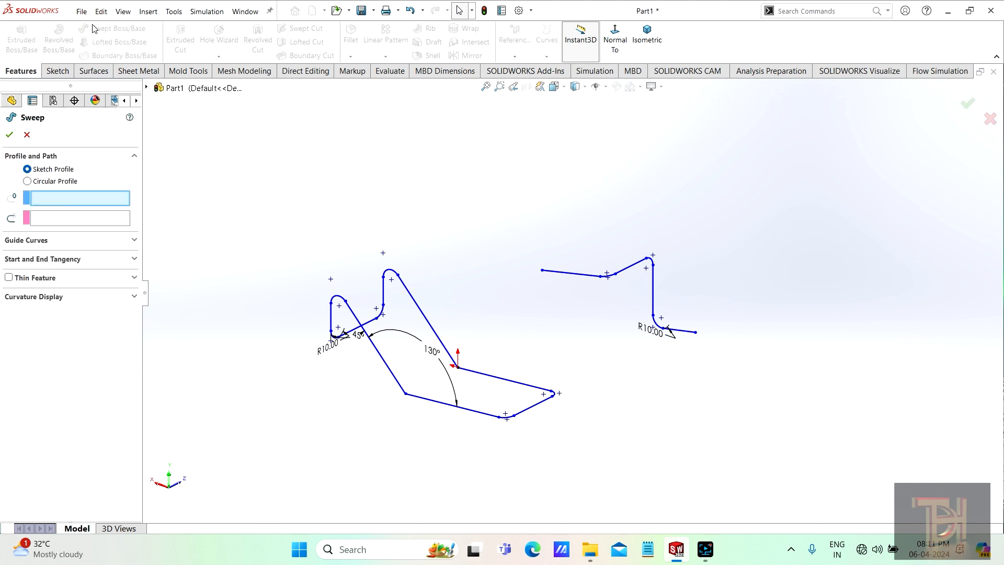
pyautogui.click(27, 182)
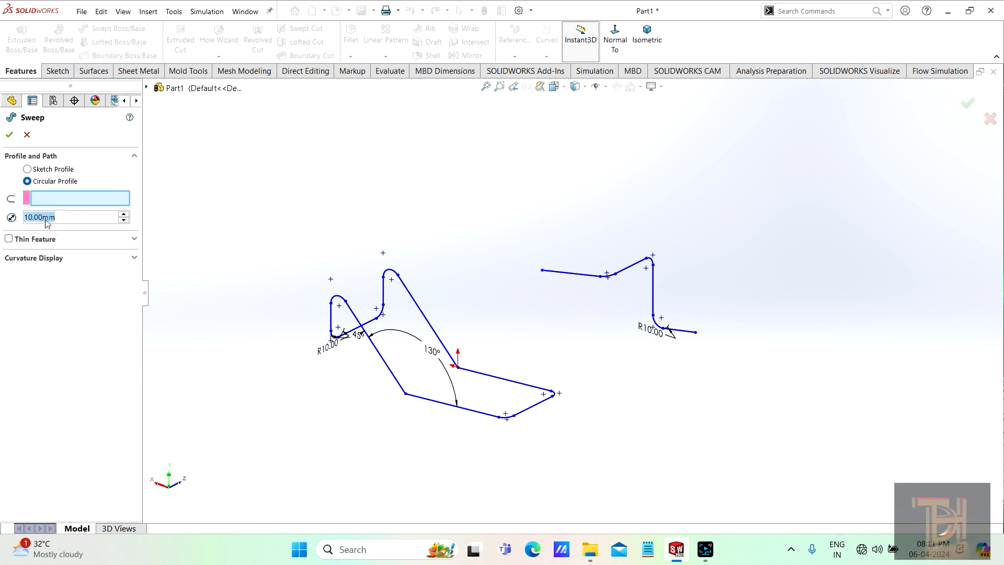
pyautogui.write('2')
pyautogui.press('Return')
pyautogui.click(581, 280)
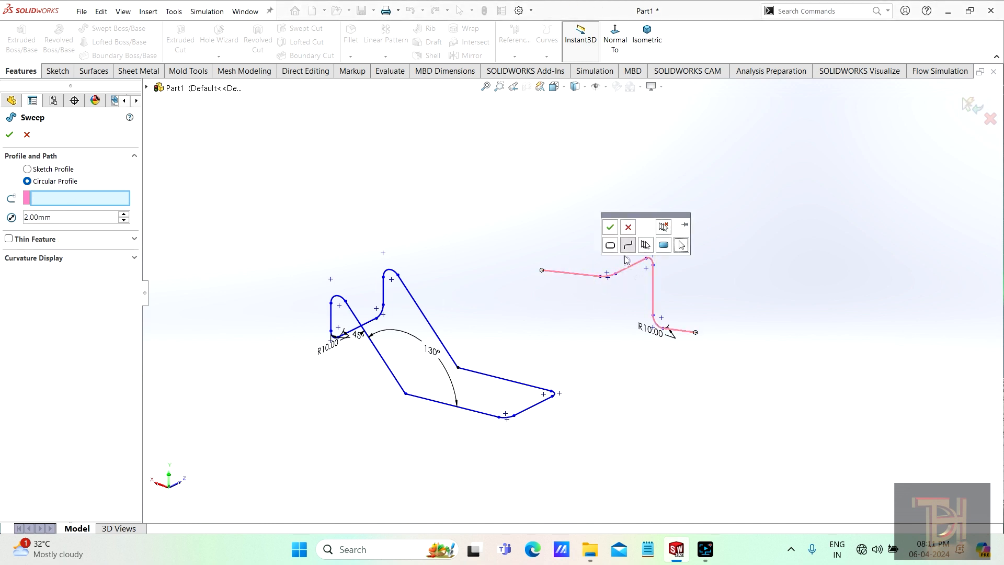
pyautogui.click(610, 225)
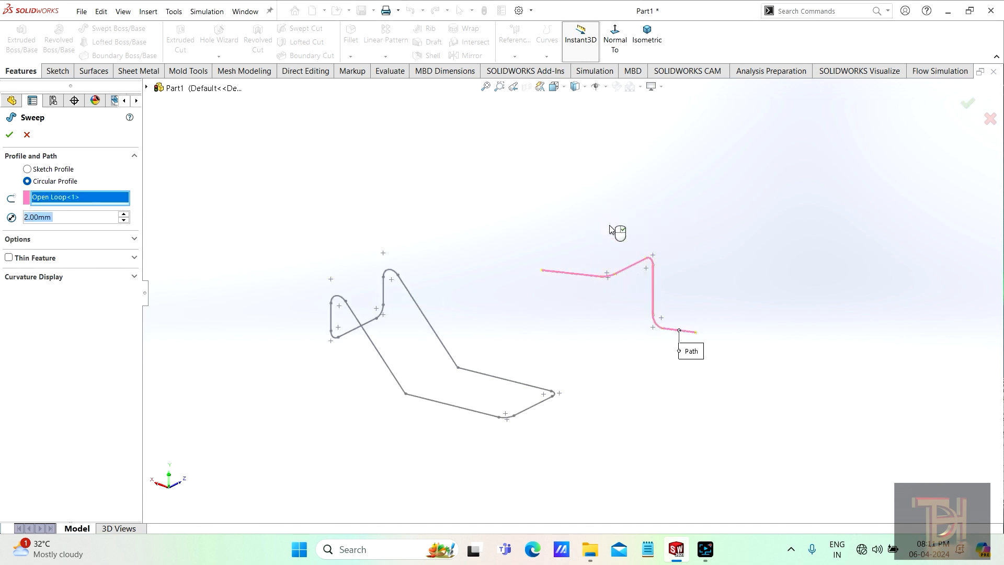
# Set the sweep's circular profile diameter to 10 mm and create the swept pipe
pyautogui.moveTo(591, 303)
pyautogui.mouseDown(button='middle')
pyautogui.moveTo(588, 271)
pyautogui.moveTo(508, 308)
pyautogui.moveTo(601, 345)
pyautogui.moveTo(580, 326)
pyautogui.moveTo(621, 318)
pyautogui.moveTo(571, 321)
pyautogui.moveTo(424, 248)
pyautogui.mouseUp(button='middle')
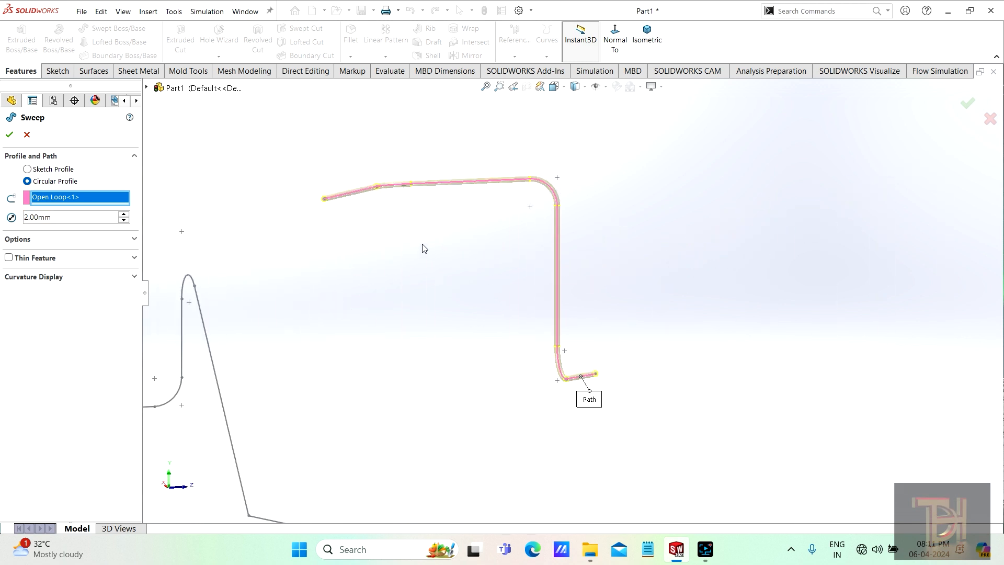
pyautogui.doubleClick(60, 216)
pyautogui.write('10')
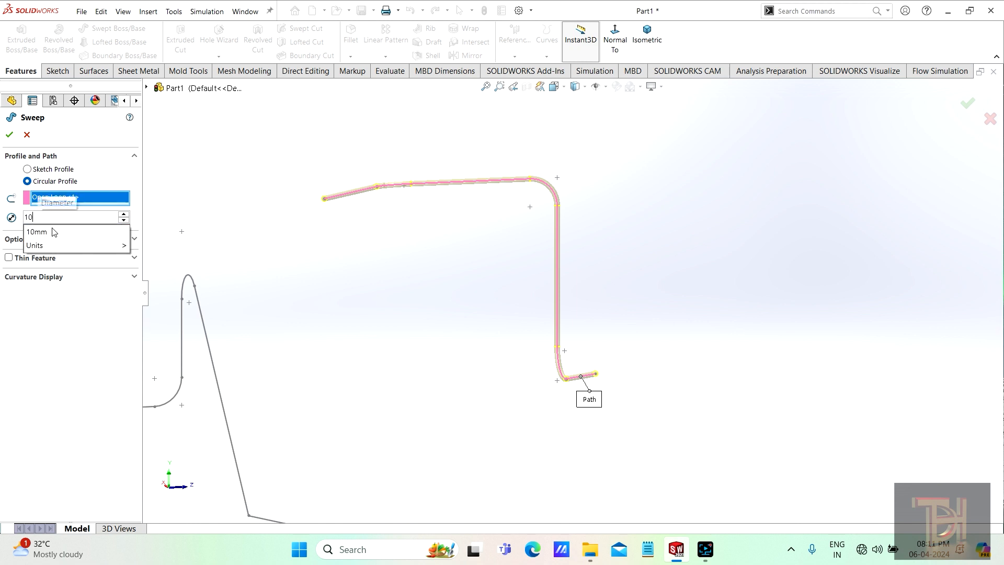
pyautogui.click(54, 232)
pyautogui.moveTo(409, 337)
pyautogui.mouseDown(button='middle')
pyautogui.moveTo(531, 372)
pyautogui.moveTo(500, 388)
pyautogui.moveTo(605, 390)
pyautogui.moveTo(579, 377)
pyautogui.mouseUp(button='middle')
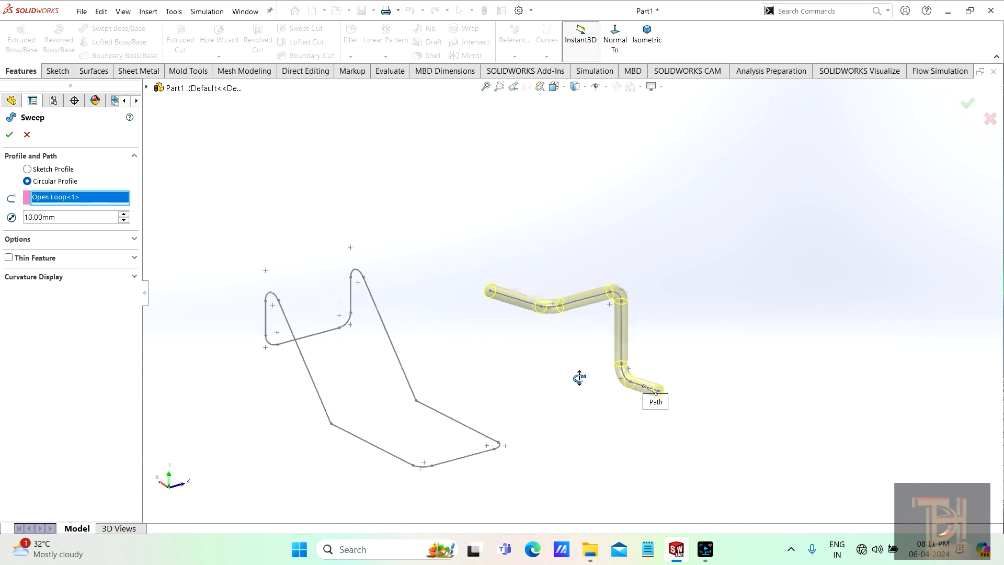
pyautogui.click(8, 134)
pyautogui.click(537, 360)
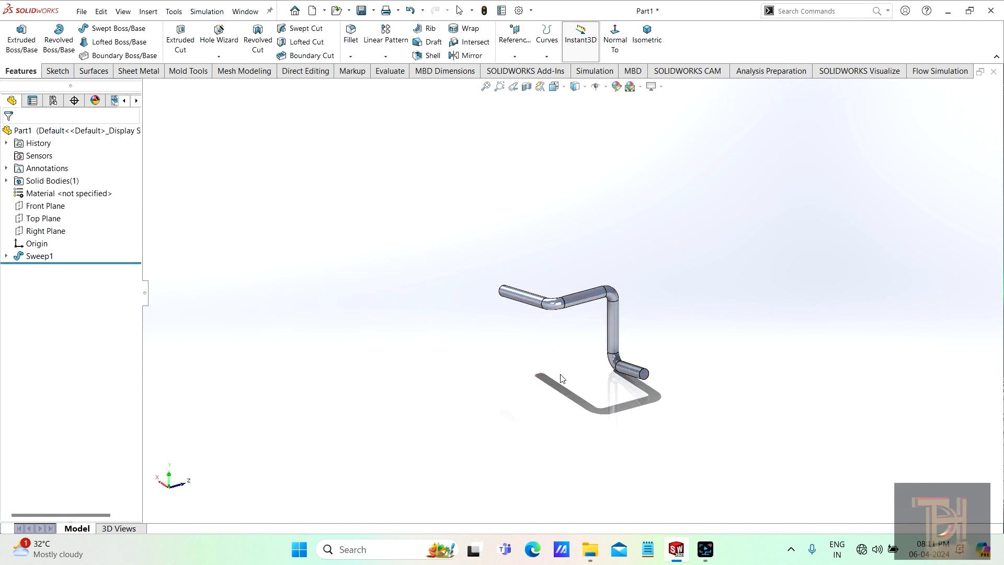
# Examine the bends and open ends of the swept pipe from several angles and distances
pyautogui.moveTo(561, 378); pyautogui.dragTo(530, 345, button='middle')
pyautogui.moveTo(529, 399); pyautogui.dragTo(583, 374, button='middle')
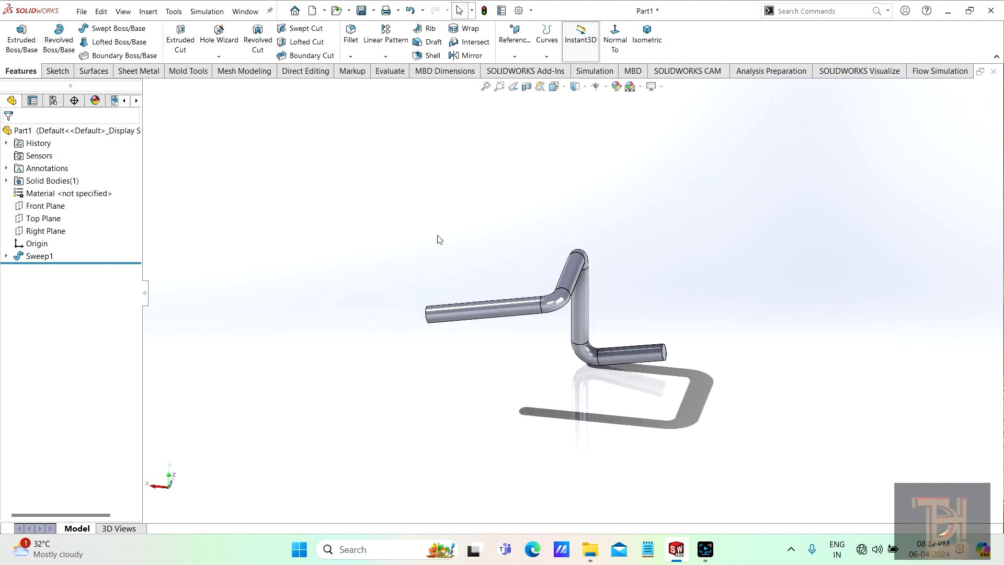
pyautogui.scroll(2, 438, 239)
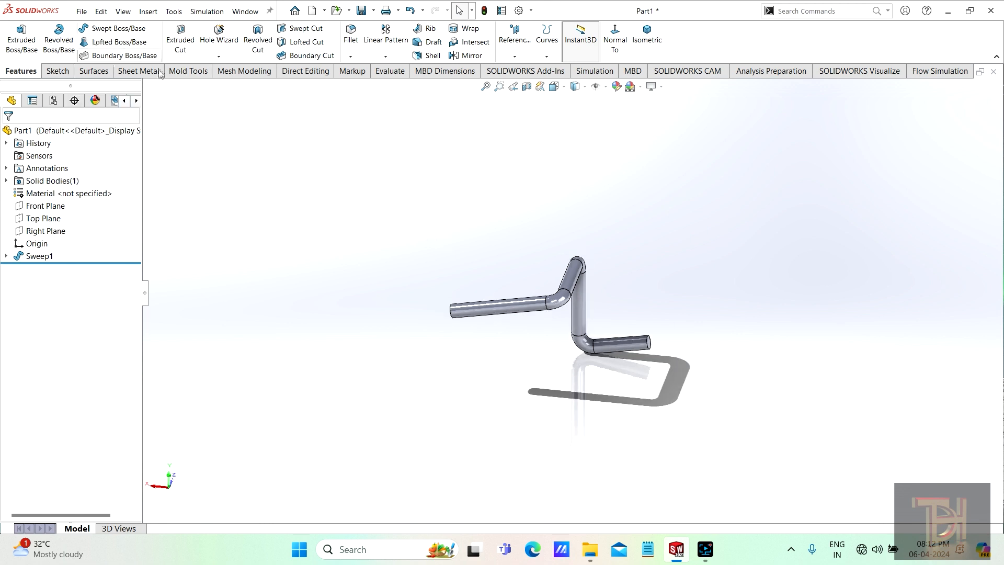
pyautogui.scroll(2, 616, 312)
pyautogui.scroll(-4, 618, 310)
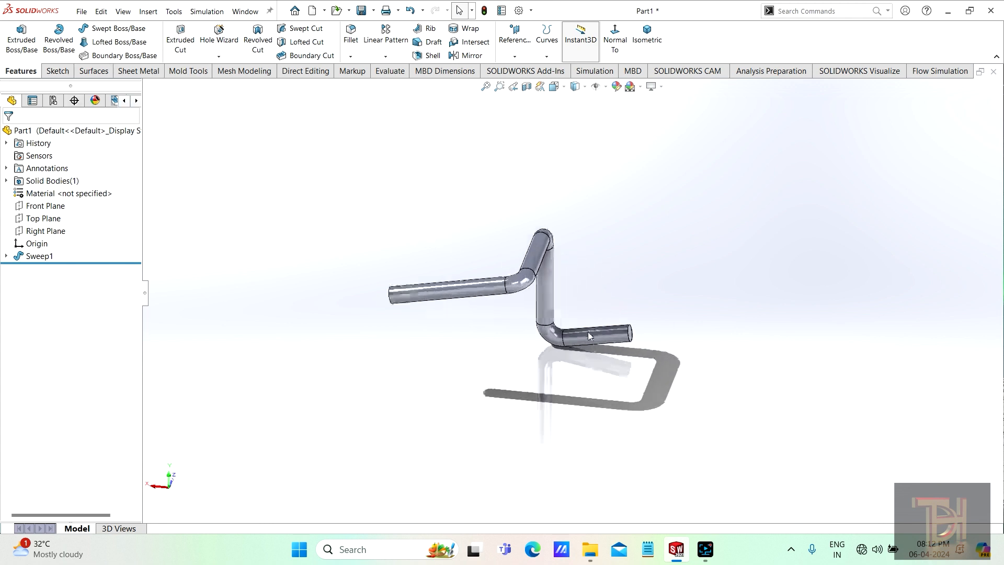
pyautogui.scroll(2, 496, 349)
pyautogui.moveTo(496, 354); pyautogui.dragTo(507, 333, button='middle')
pyautogui.scroll(-2, 571, 292)
pyautogui.scroll(3, 502, 339)
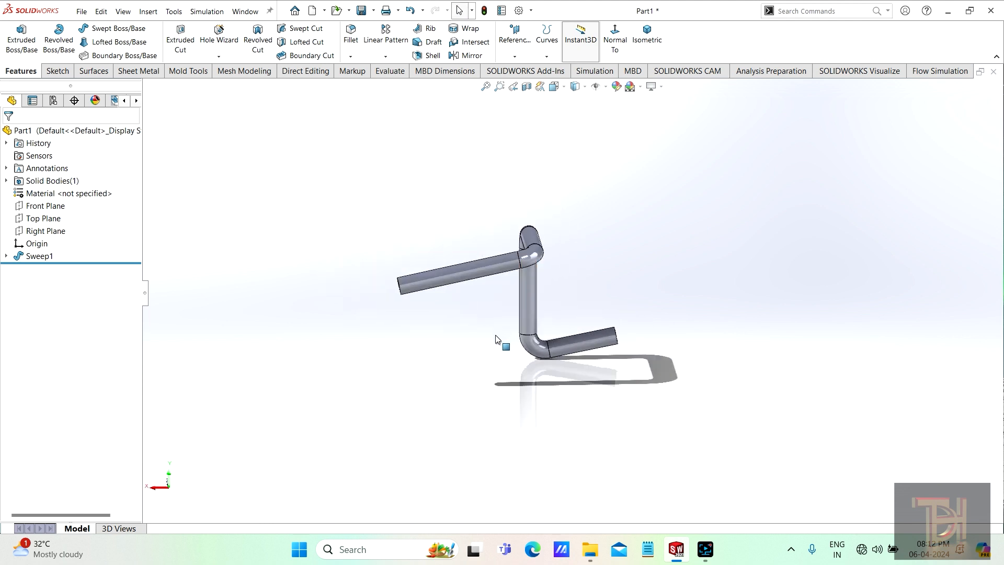
pyautogui.moveTo(578, 356); pyautogui.dragTo(432, 328, button='middle')
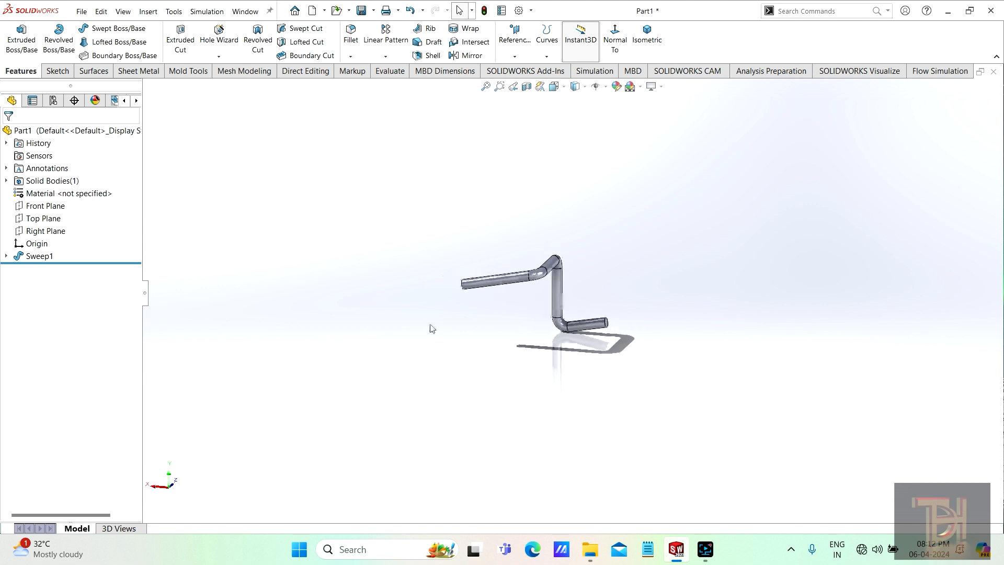
# Expand the sweep feature and open its 3D path sketch for editing
pyautogui.click(6, 255)
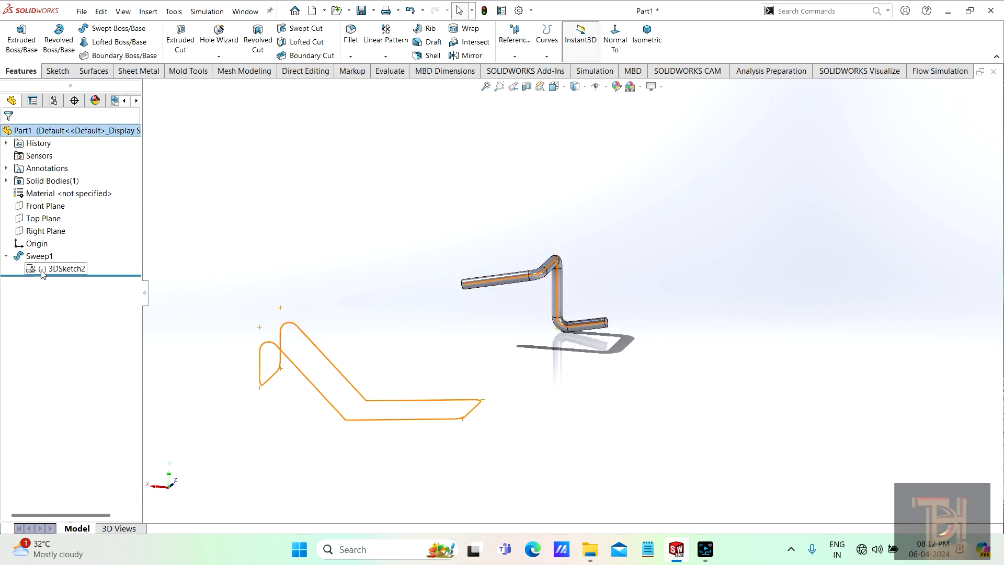
pyautogui.click(59, 269)
pyautogui.scroll(3, 382, 384)
pyautogui.scroll(-3, 393, 387)
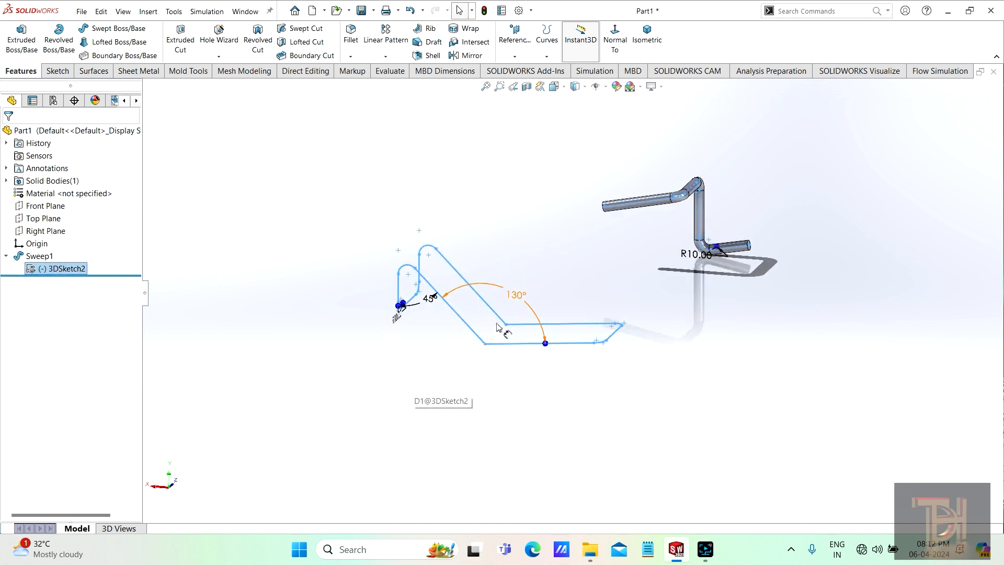
pyautogui.scroll(-3, 495, 325)
pyautogui.moveTo(568, 389); pyautogui.dragTo(533, 394, button='middle')
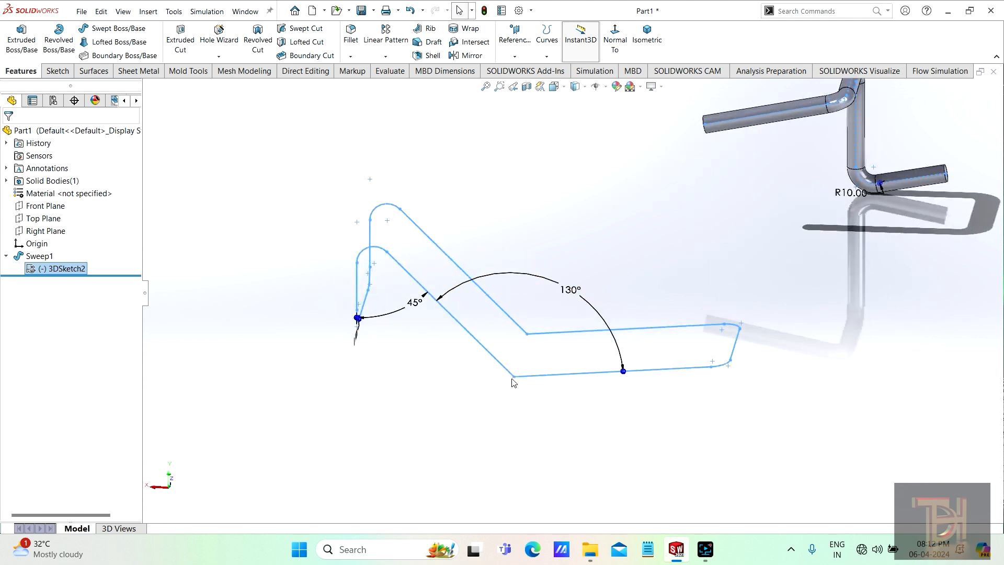
pyautogui.click(57, 71)
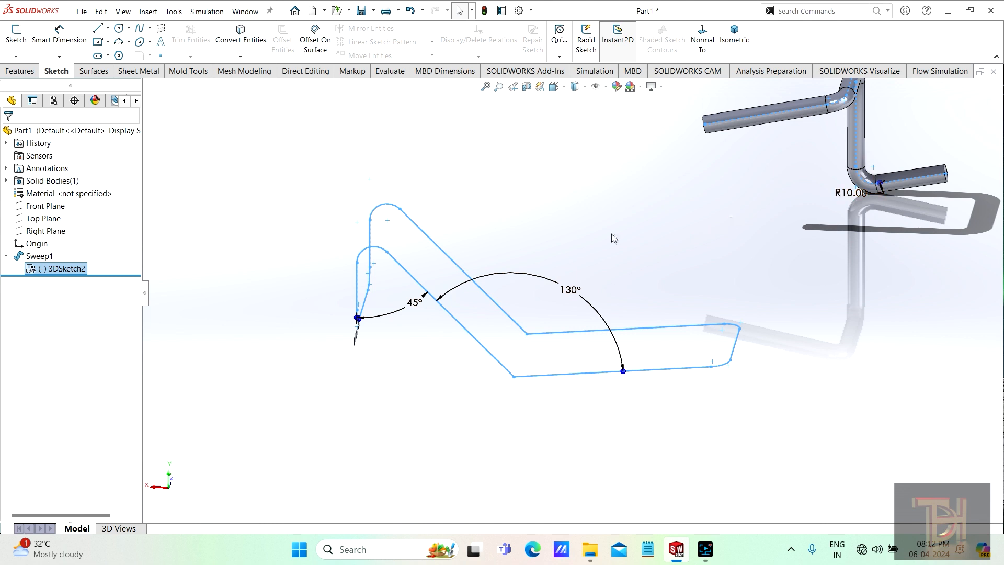
pyautogui.click(34, 269)
pyautogui.click(41, 236)
# Apply 10 mm sketch fillets to the two corners at the 130° bend of the chair-like frame, allowing relation removal, and exit the sketch
pyautogui.click(139, 55)
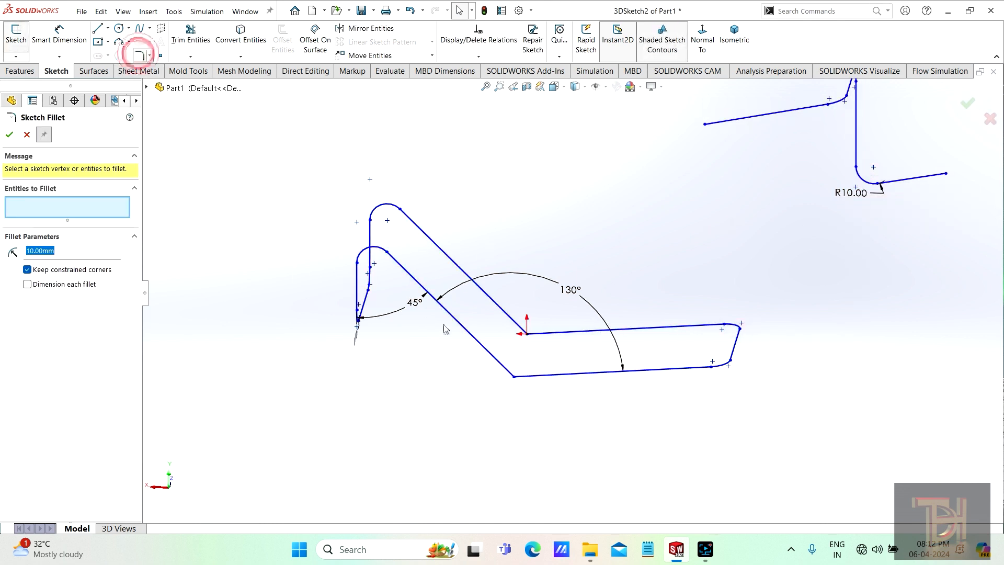
pyautogui.click(515, 384)
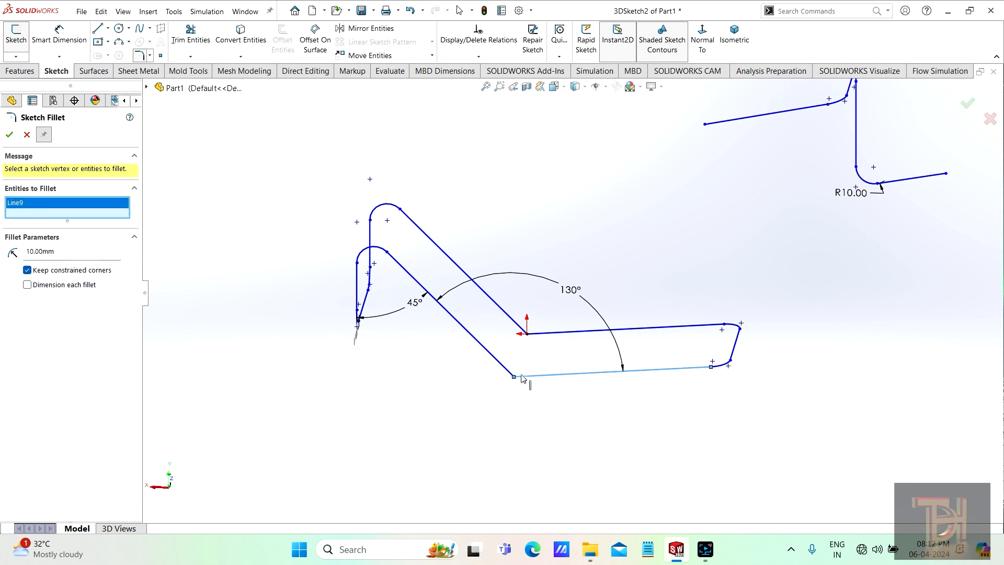
pyautogui.scroll(-2, 522, 378)
pyautogui.click(516, 371)
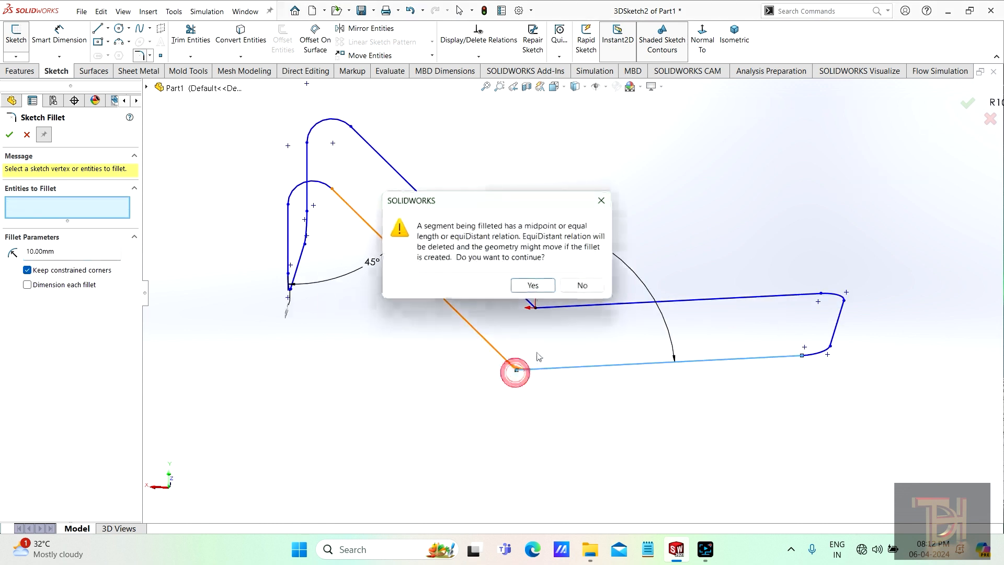
pyautogui.click(537, 284)
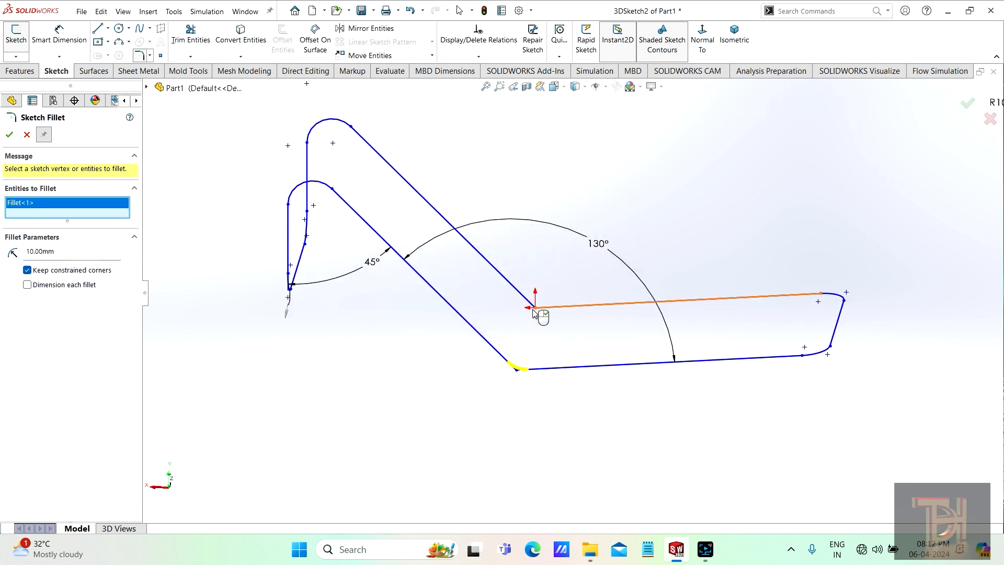
pyautogui.click(534, 309)
pyautogui.click(532, 286)
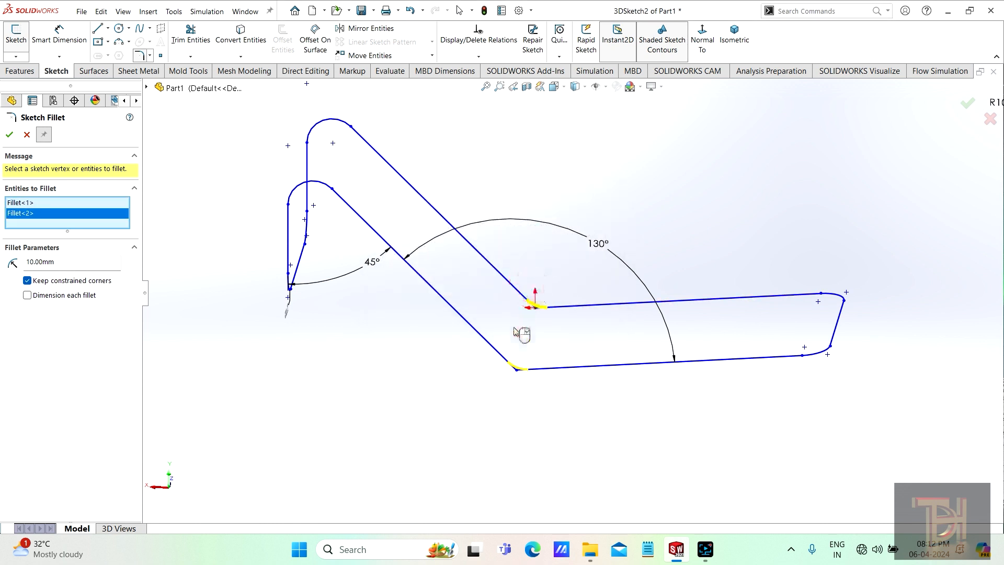
pyautogui.click(10, 135)
pyautogui.click(20, 71)
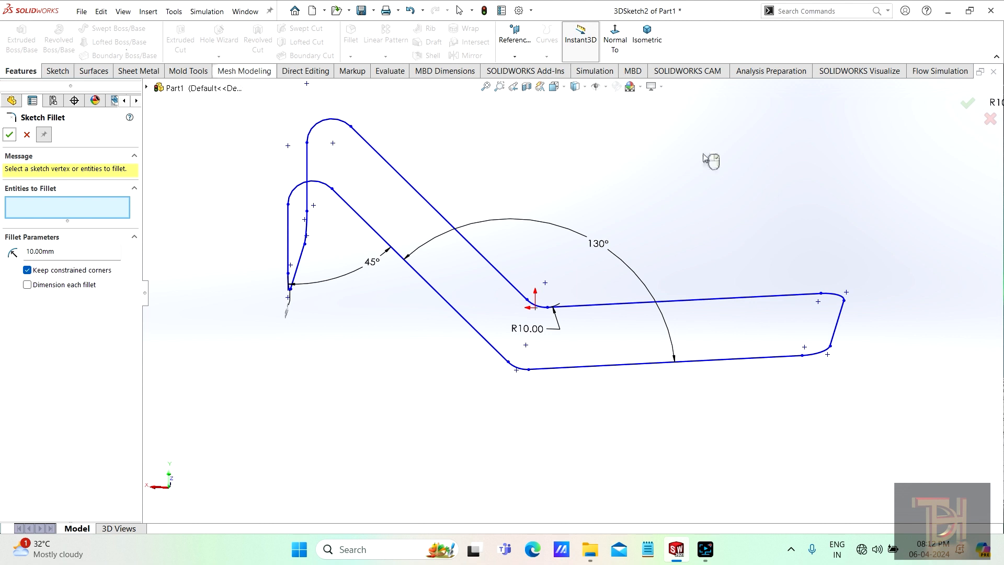
pyautogui.click(965, 103)
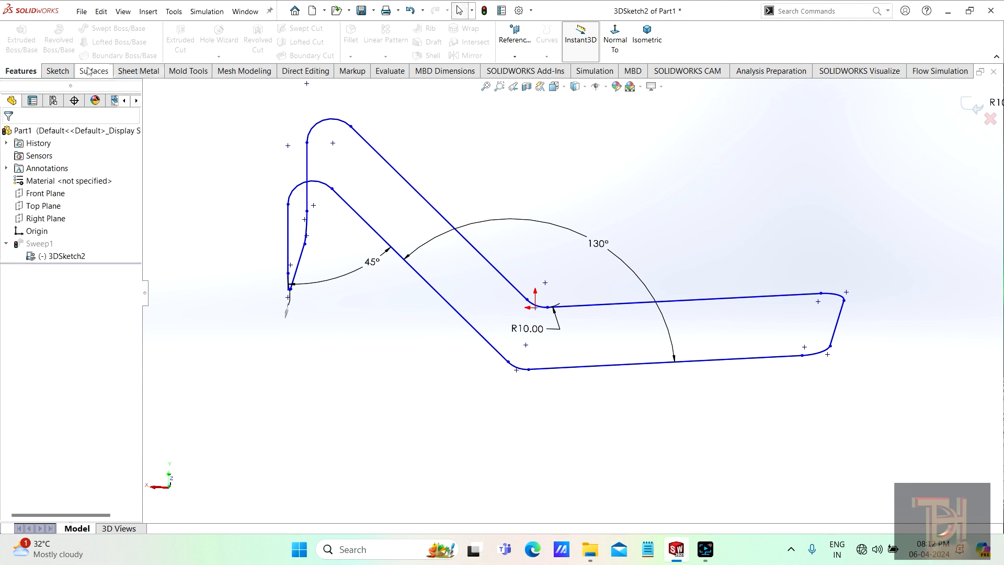
pyautogui.click(967, 104)
# Open the swept pipe's feature definition for editing
pyautogui.scroll(5, 588, 240)
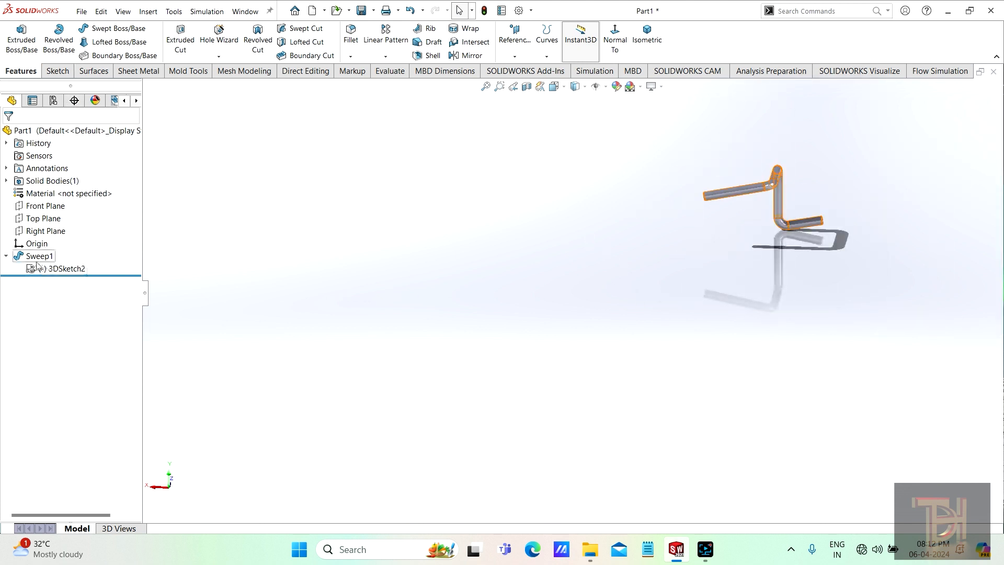
pyautogui.click(20, 256)
pyautogui.click(27, 224)
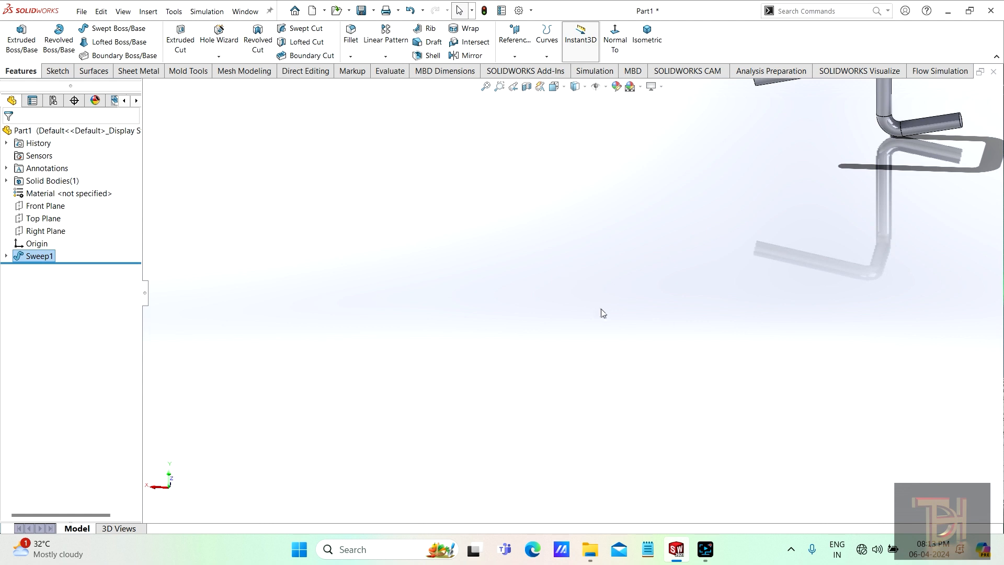
# Inspect the whole swept pipe up close, rotating it to see its bends and both ends
pyautogui.scroll(8, 603, 314)
pyautogui.scroll(-8, 648, 239)
pyautogui.moveTo(629, 362)
pyautogui.mouseDown(button='middle')
pyautogui.moveTo(574, 324)
pyautogui.moveTo(635, 320)
pyautogui.moveTo(522, 362)
pyautogui.moveTo(457, 283)
pyautogui.moveTo(670, 321)
pyautogui.moveTo(626, 332)
pyautogui.moveTo(628, 351)
pyautogui.mouseUp(button='middle')
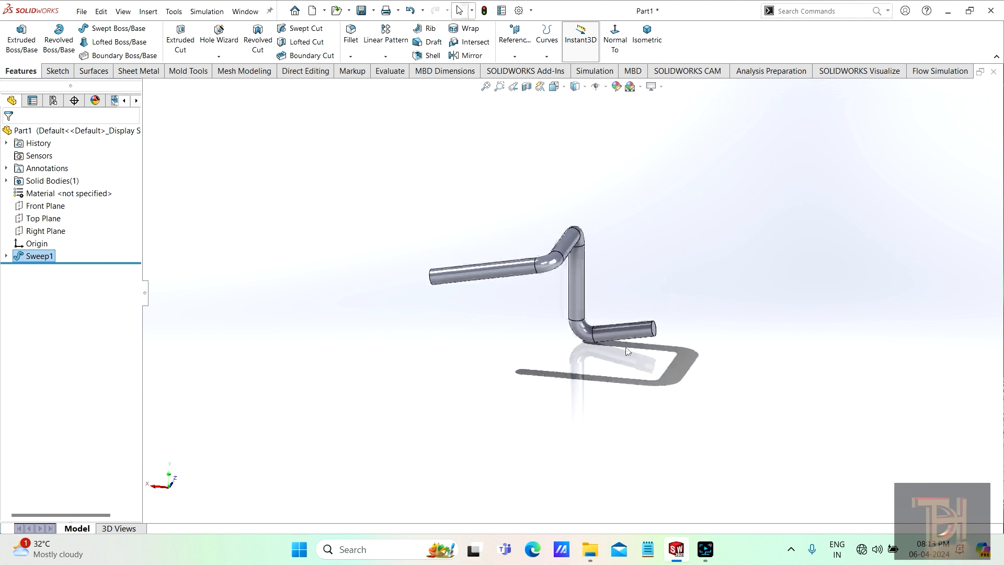
pyautogui.scroll(-2, 588, 284)
pyautogui.moveTo(617, 304)
pyautogui.mouseDown(button='middle')
pyautogui.moveTo(513, 319)
pyautogui.moveTo(590, 301)
pyautogui.mouseUp(button='middle')
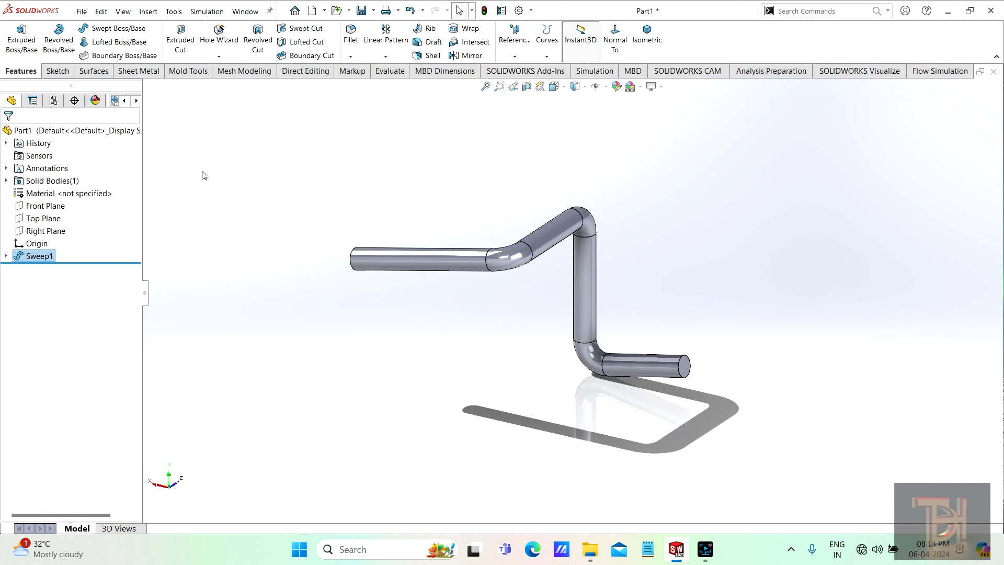
pyautogui.moveTo(529, 338)
pyautogui.mouseDown(button='middle')
pyautogui.moveTo(529, 325)
pyautogui.moveTo(675, 262)
pyautogui.moveTo(684, 330)
pyautogui.moveTo(554, 362)
pyautogui.moveTo(588, 274)
pyautogui.moveTo(486, 307)
pyautogui.moveTo(477, 275)
pyautogui.moveTo(502, 305)
pyautogui.moveTo(484, 267)
pyautogui.moveTo(550, 296)
pyautogui.moveTo(515, 341)
pyautogui.mouseUp(button='middle')
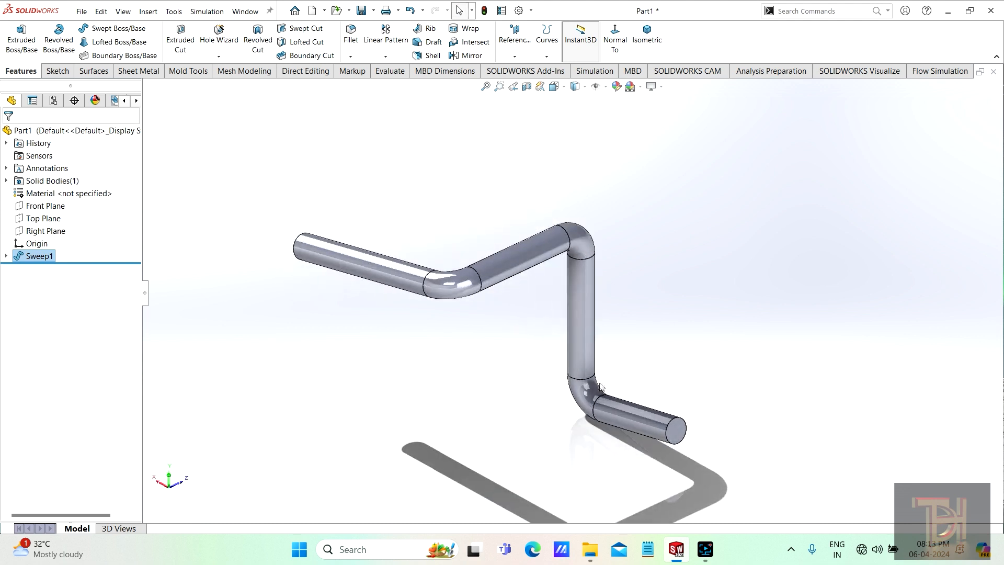